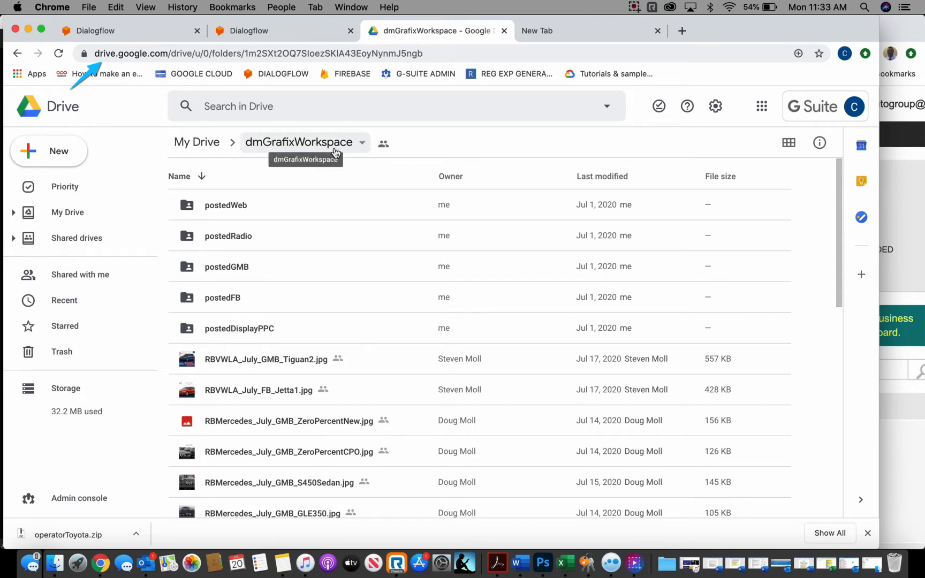
Preview RBVWLA_July_GMB_Tiguan2.jpg from the dmGrafixWorkspace folder, then close the preview
right_click(243, 365)
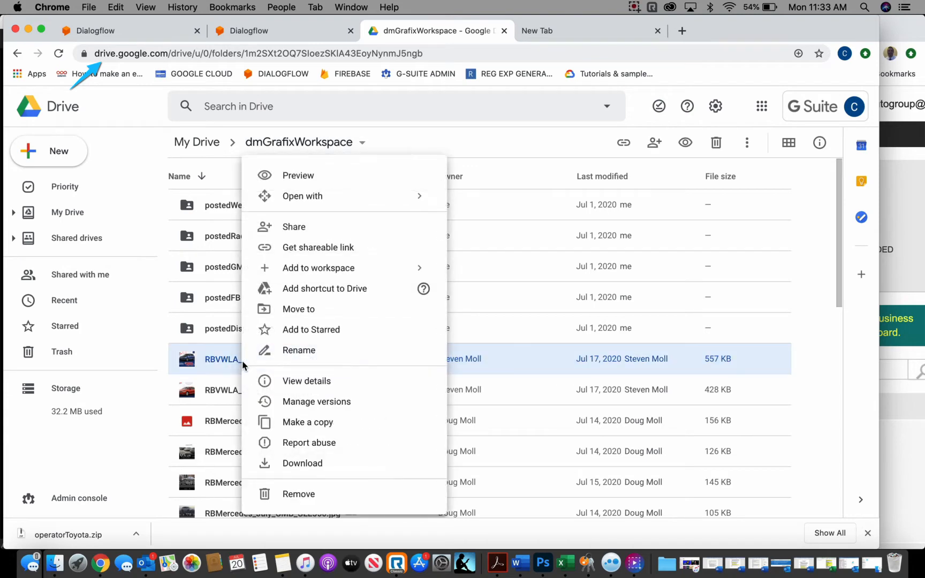
click(294, 177)
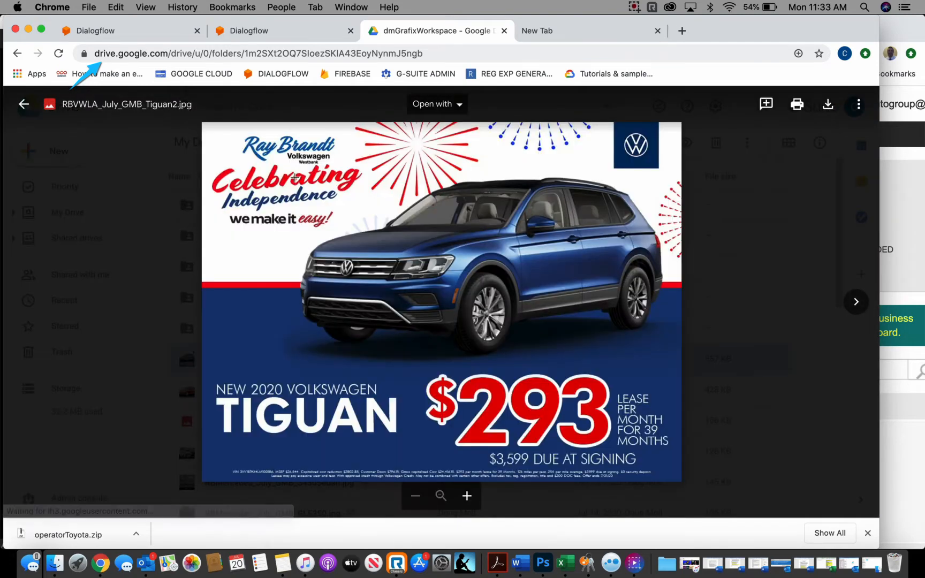
click(172, 287)
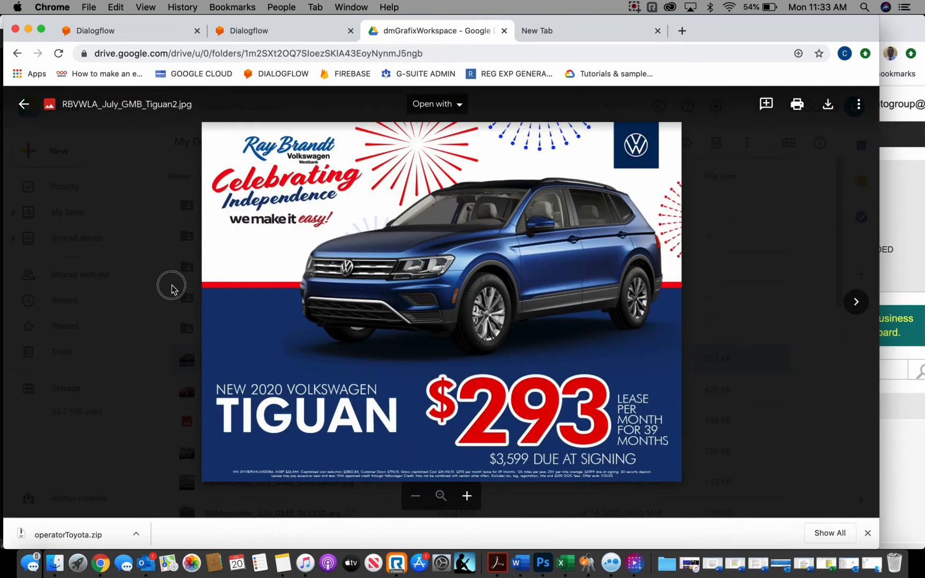
Look through the image files and posted folders in the dmGrafixWorkspace folder
scroll(224, 375, down, 3)
scroll(242, 418, down, 1)
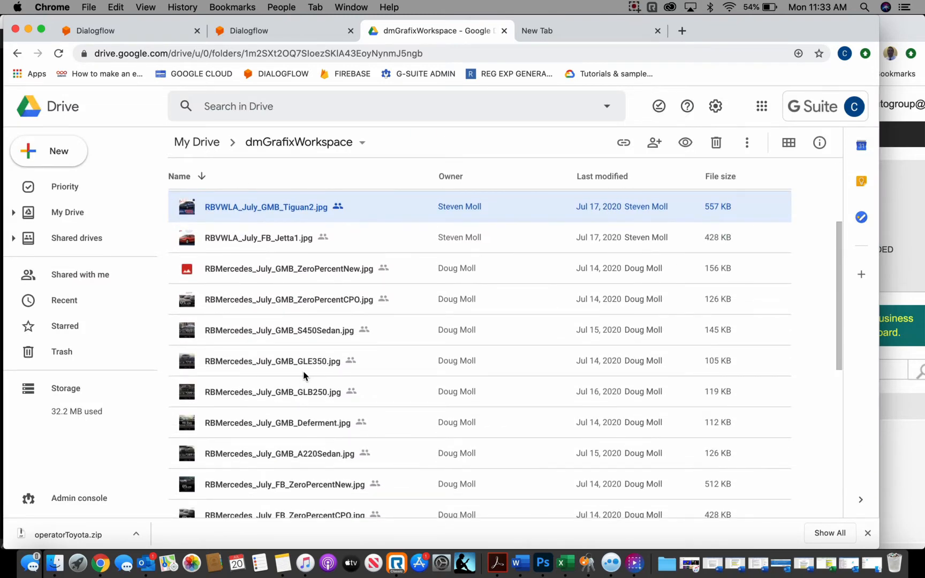
scroll(306, 373, down, 10)
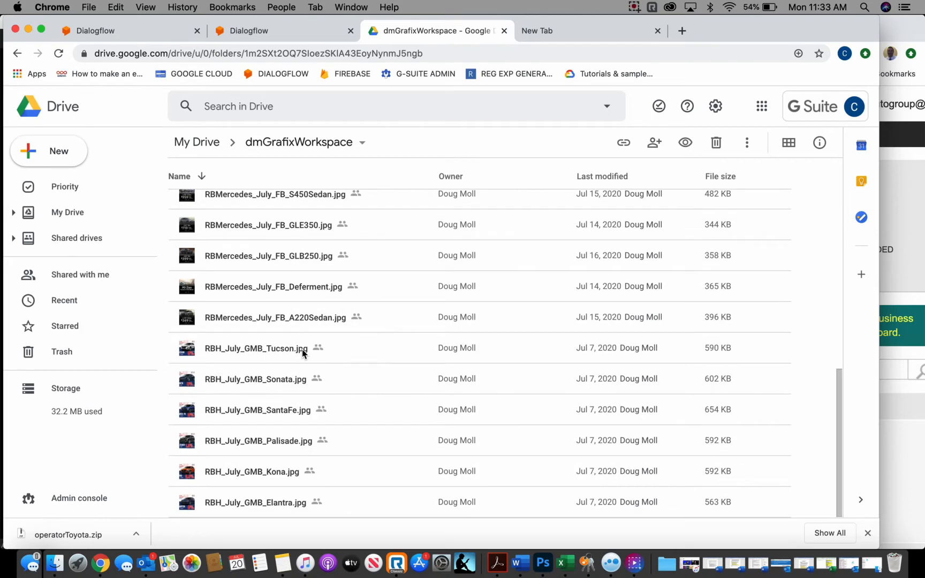
scroll(302, 351, up, 15)
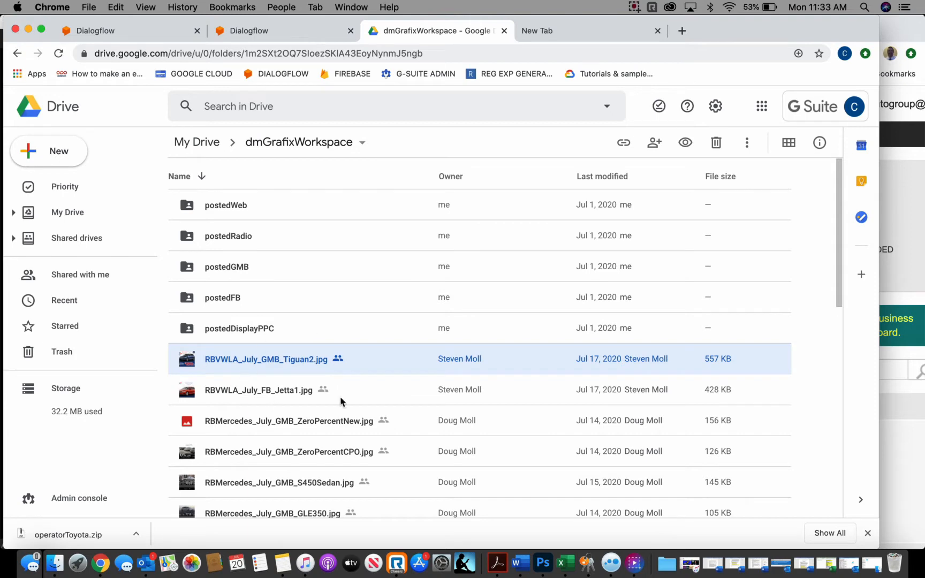
scroll(326, 407, down, 3)
scroll(315, 368, down, 3)
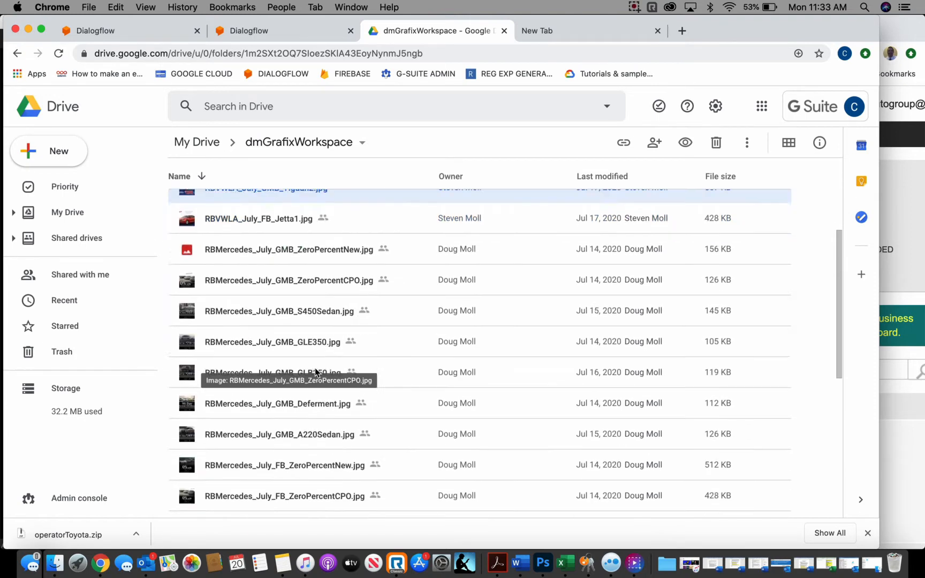
scroll(303, 304, up, 6)
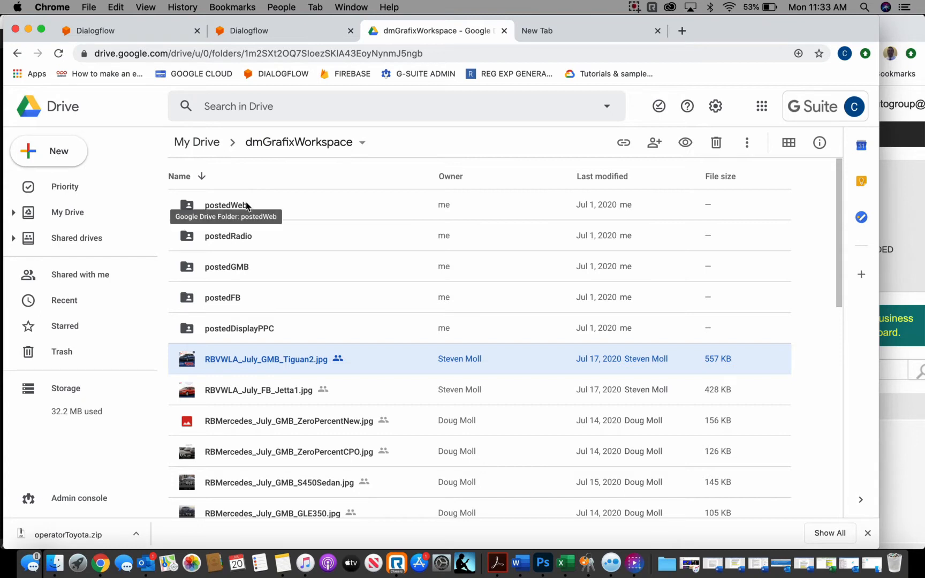
Switch to Finder and check the slide images in the "vw la" folder in Downloads, returning to Downloads
click(54, 562)
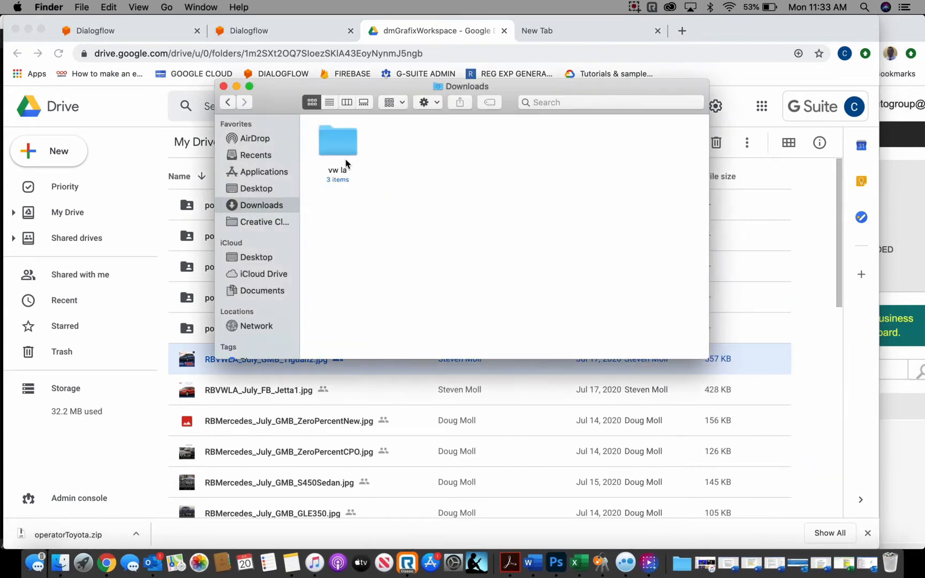
double_click(342, 139)
drag(527, 205, 323, 137)
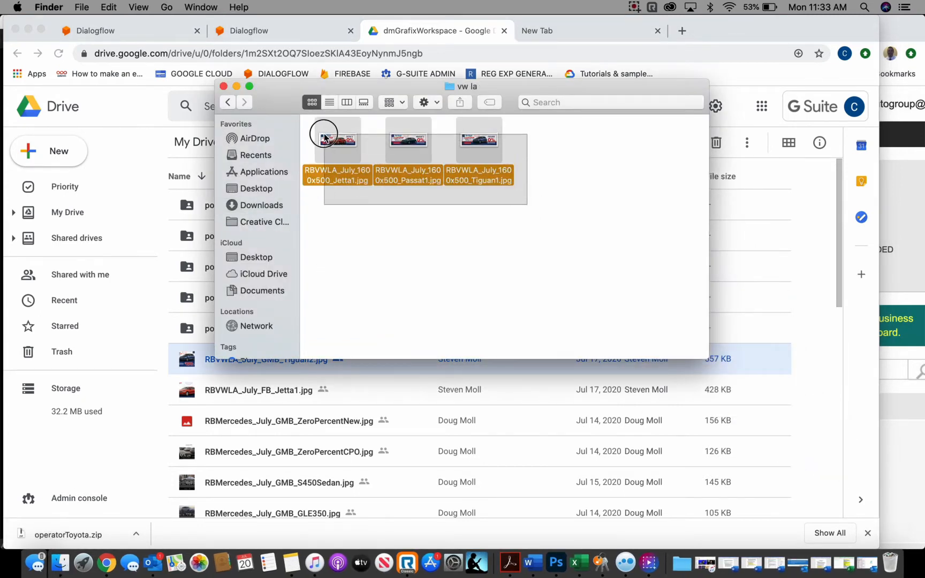
click(419, 244)
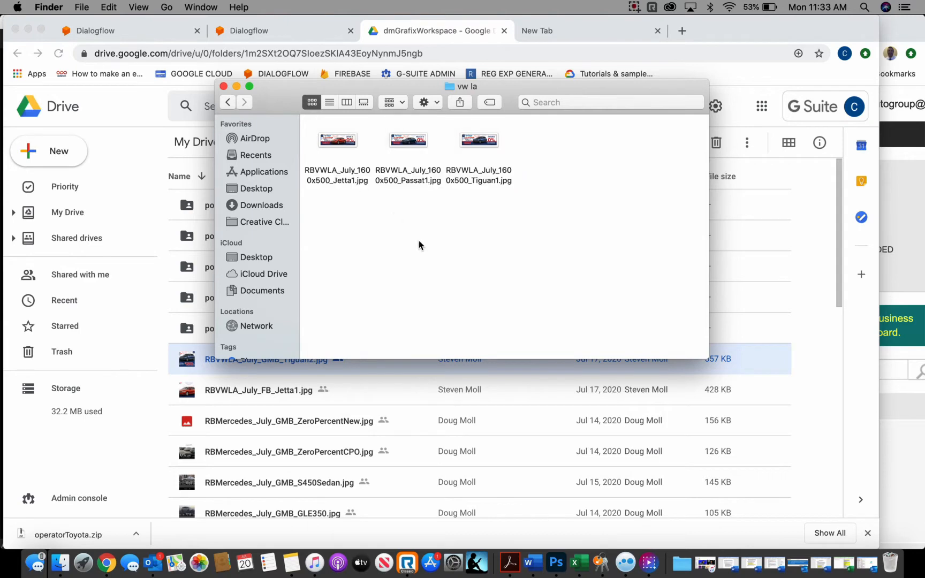
click(229, 102)
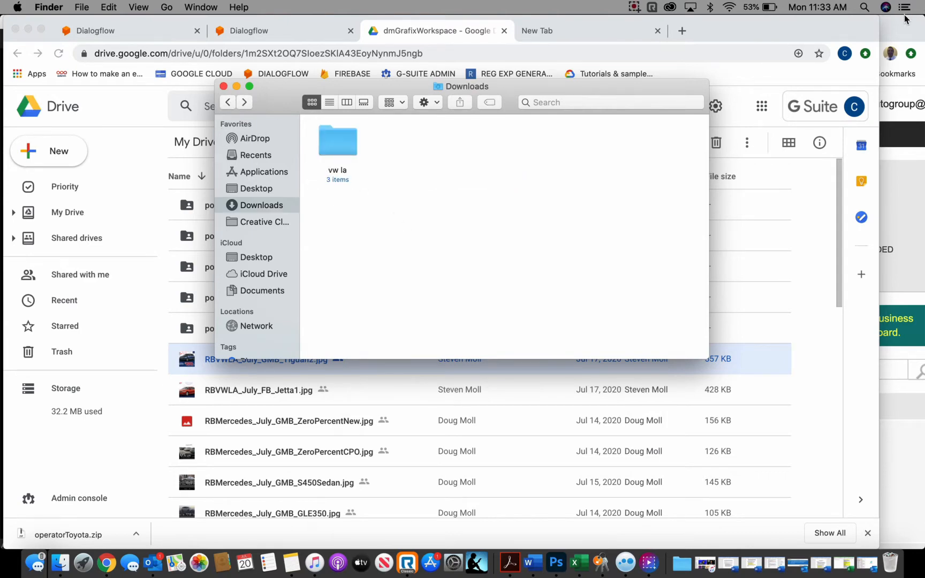
Switch to the other Chrome window and bring up its empty new tab
key(super+Tab)
click(511, 31)
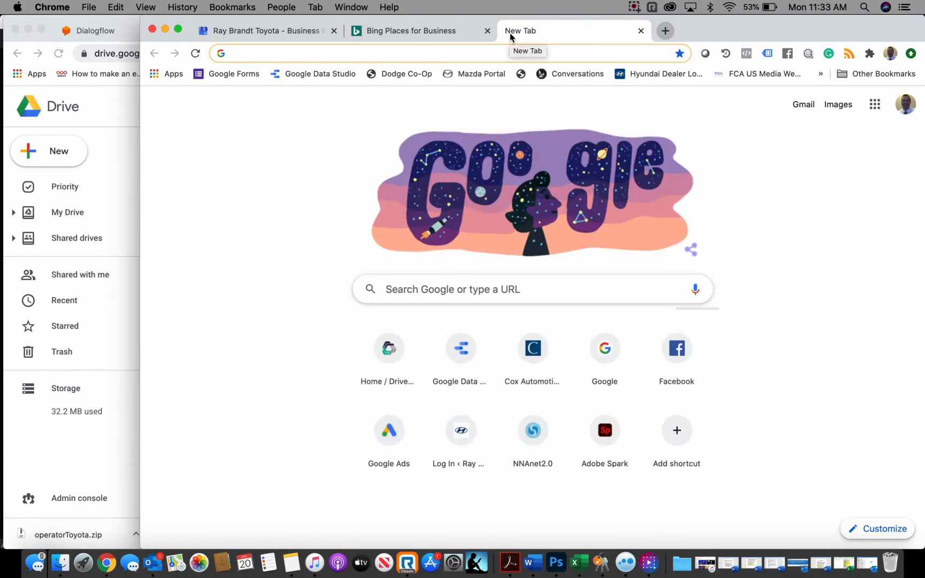
text(vraybran)
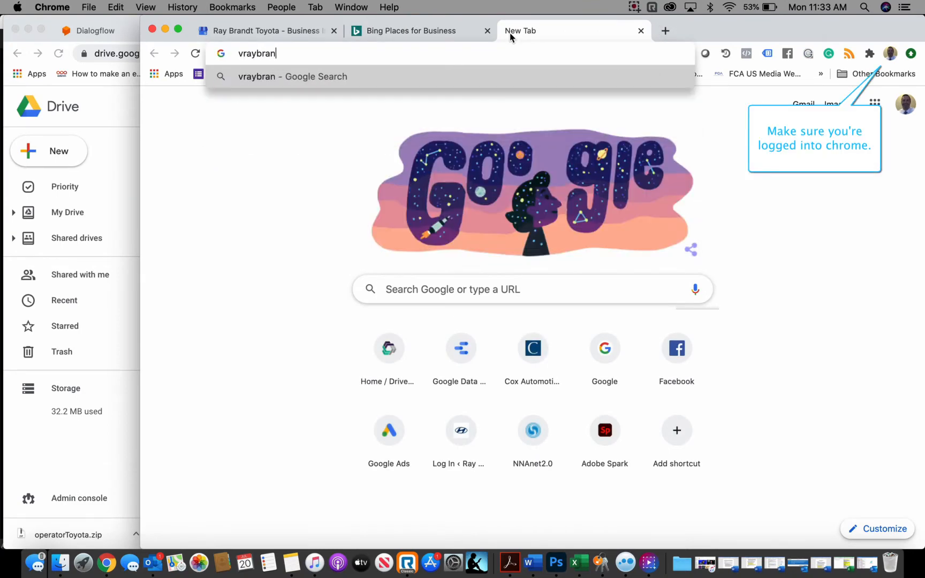
text(dt)
key(BackSpace)
key(BackSpace)
key(BackSpace)
key(BackSpace)
key(BackSpace)
key(BackSpace)
key(BackSpace)
key(BackSpace)
key(BackSpace)
key(BackSpace)
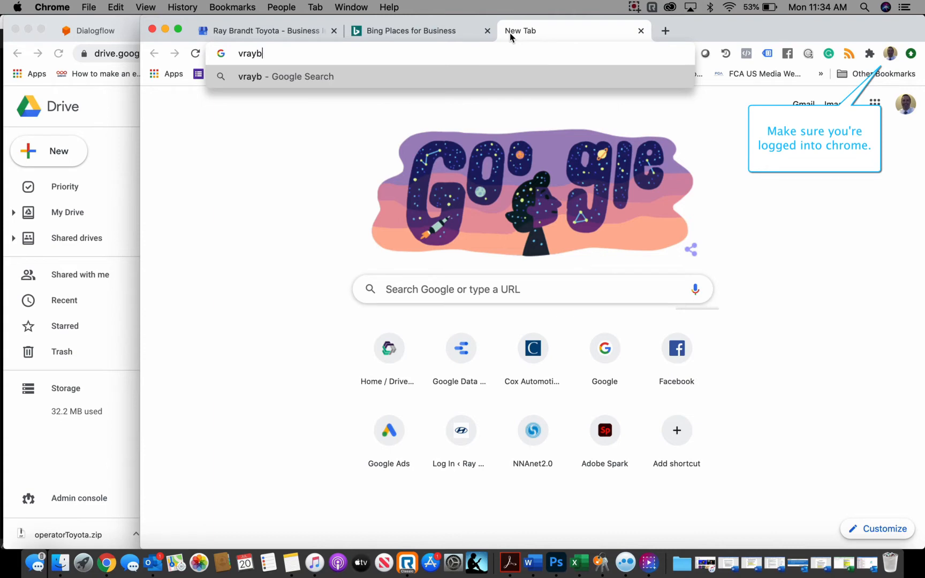
Open raybrandtvw.com/wp/wp-admin and log in to the Ray Brandt Volkswagen site with the saved credentials
text(raybr)
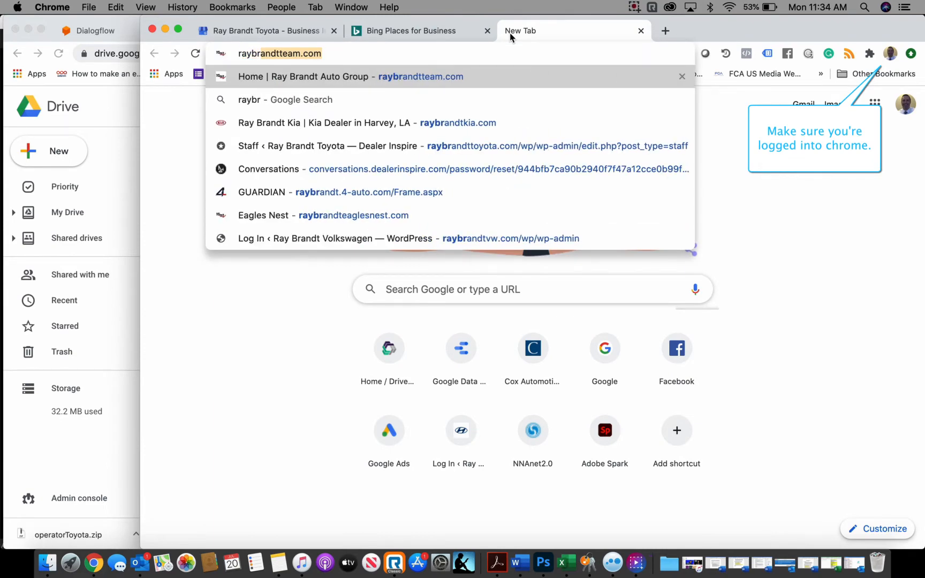
text(andtvw)
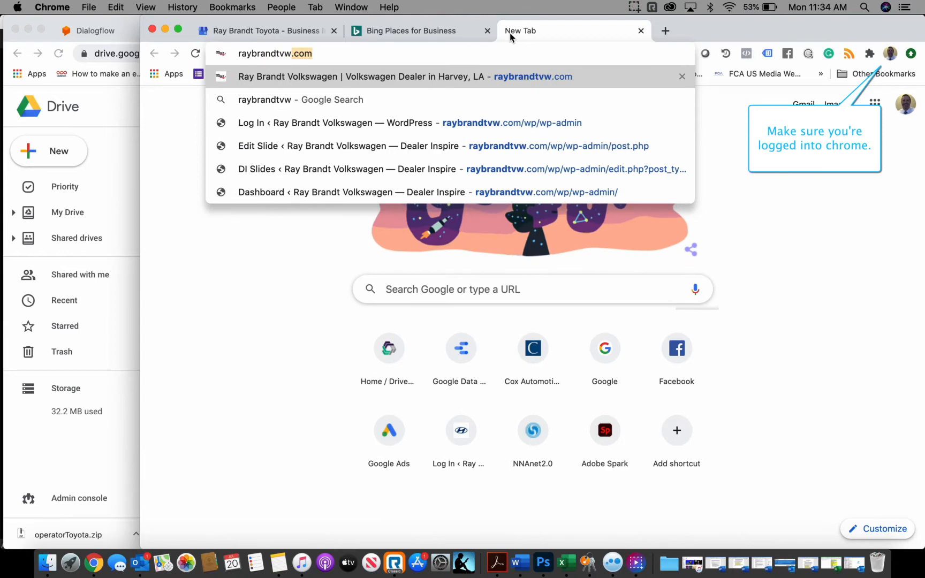
key(BackSpace)
key(Down)
key(Return)
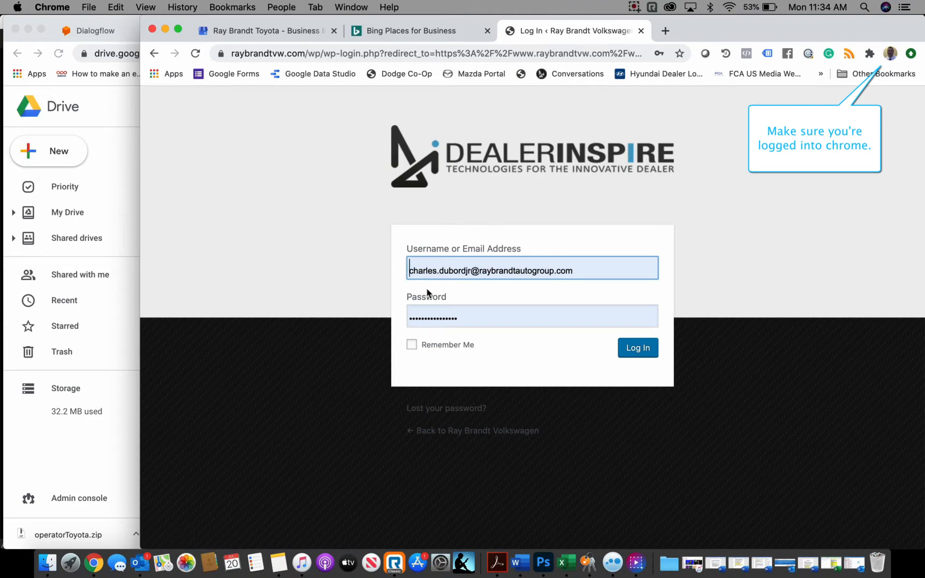
click(635, 351)
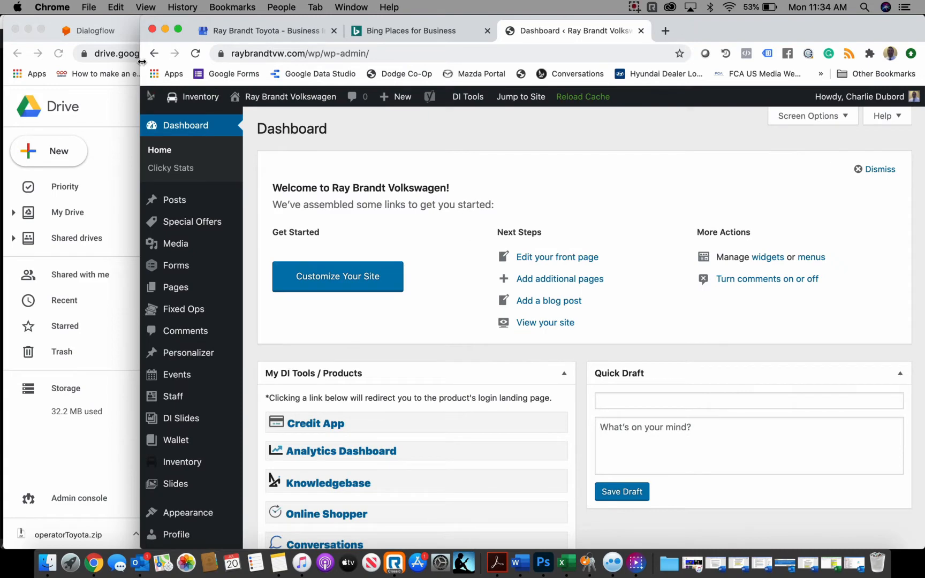
Widen the browser window and open the list of all DI Slides
drag(141, 61, 10, 44)
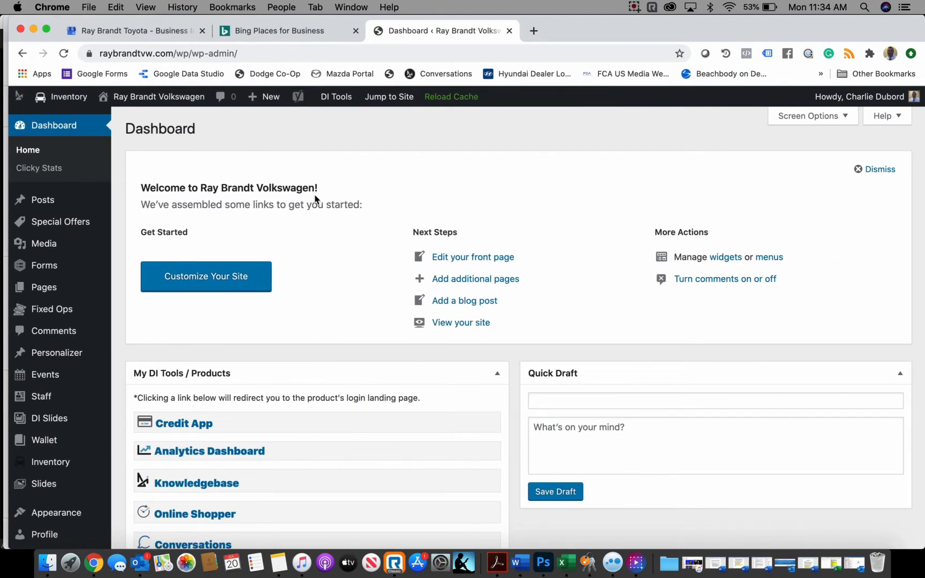
scroll(248, 229, down, 3)
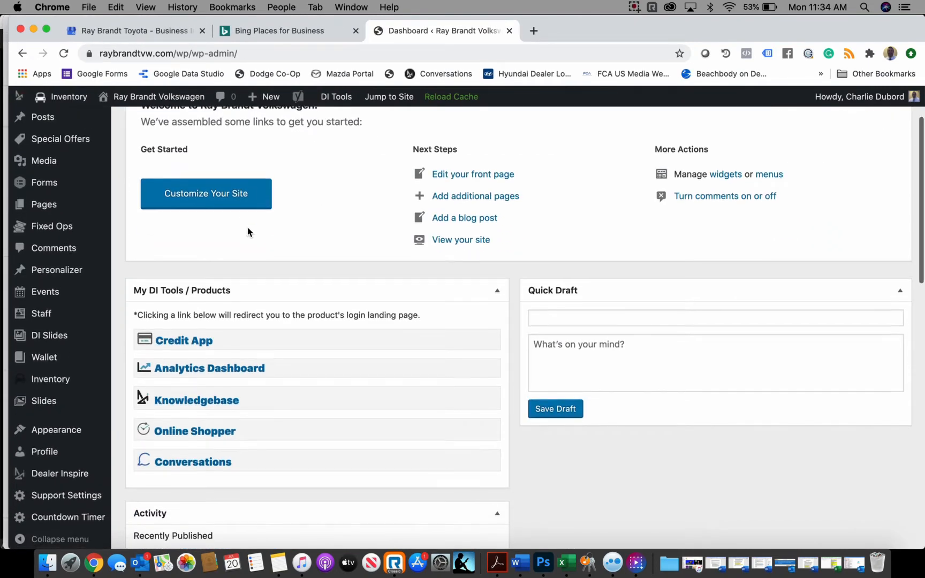
scroll(214, 229, down, 1)
scroll(94, 193, up, 1)
mouse_move(80, 361)
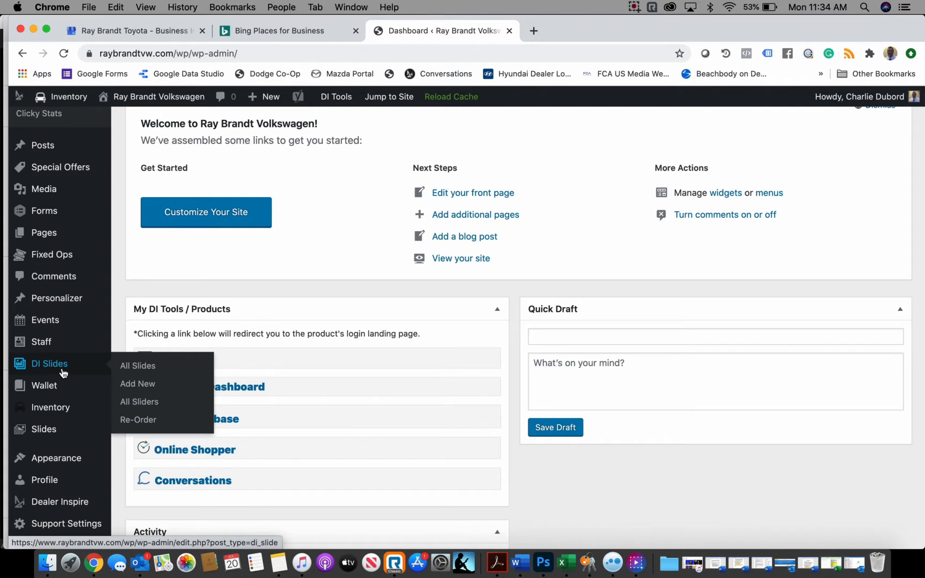
mouse_move(59, 434)
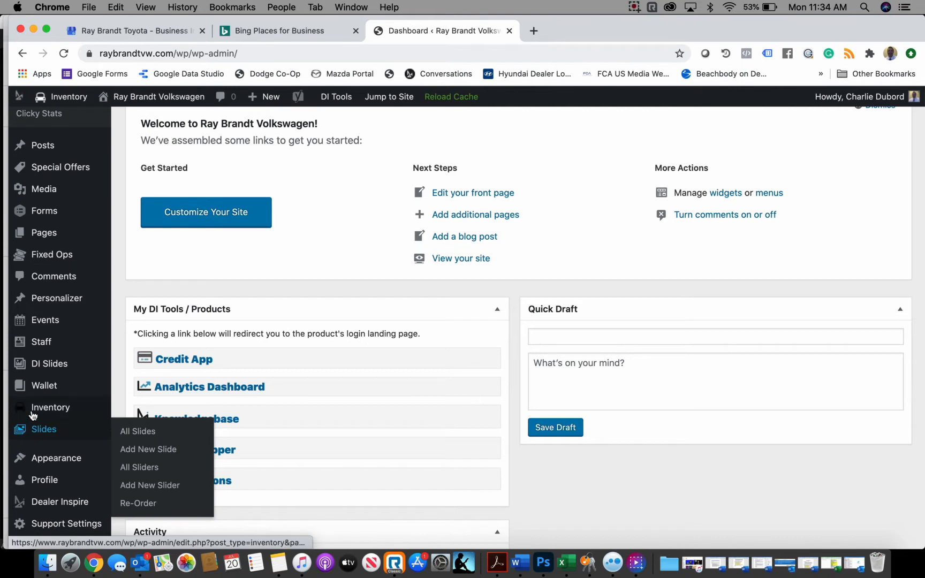
mouse_move(47, 375)
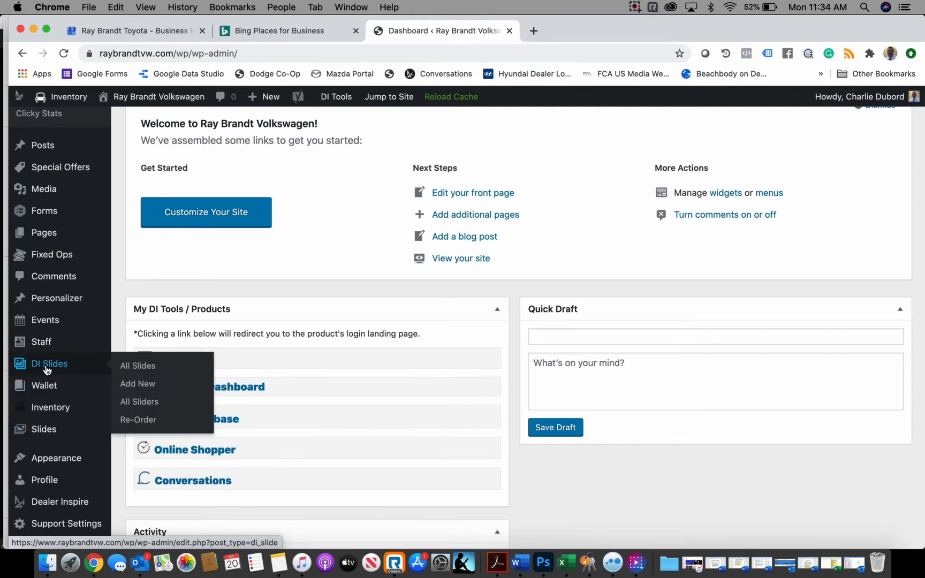
click(47, 369)
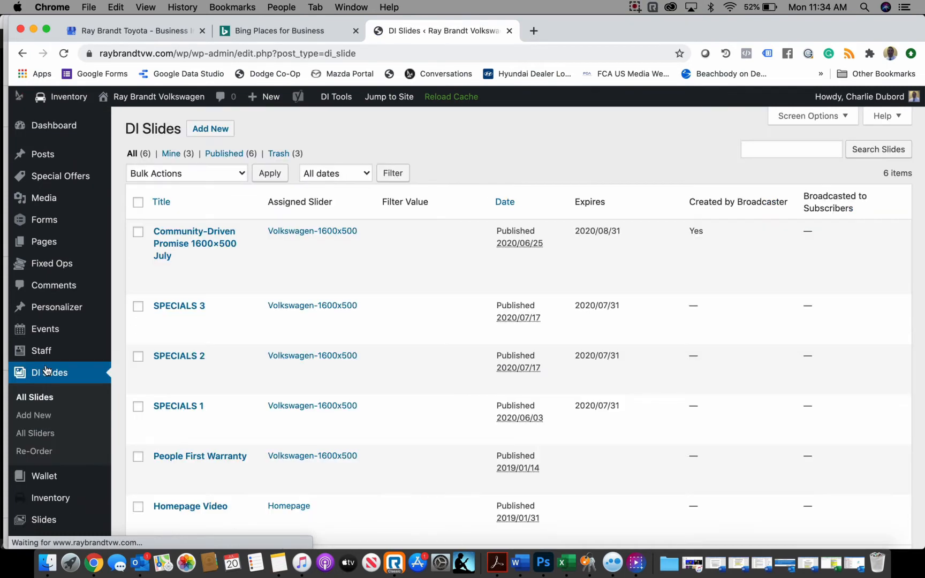
Open the live Ray Brandt Volkswagen website in a new tab and switch to it
scroll(182, 355, down, 3)
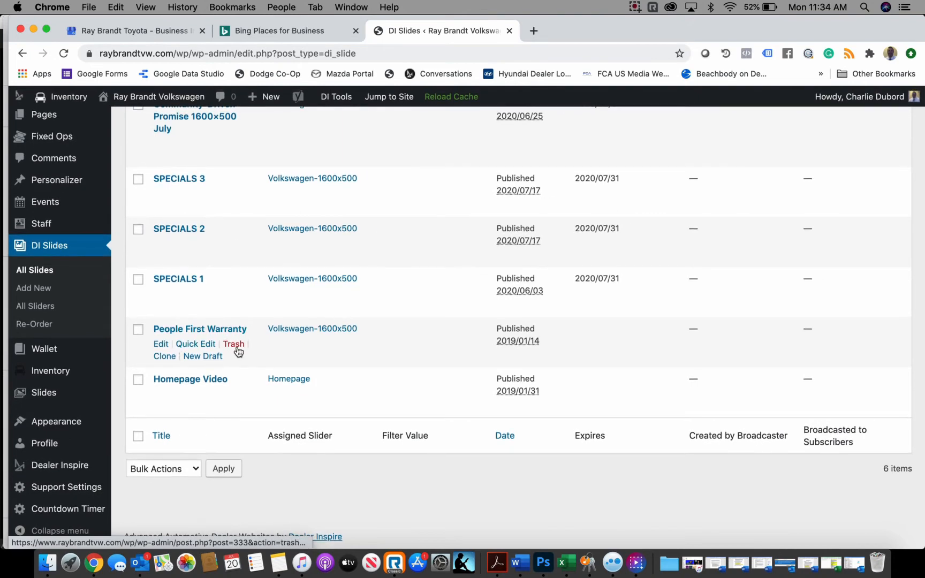
scroll(235, 351, up, 3)
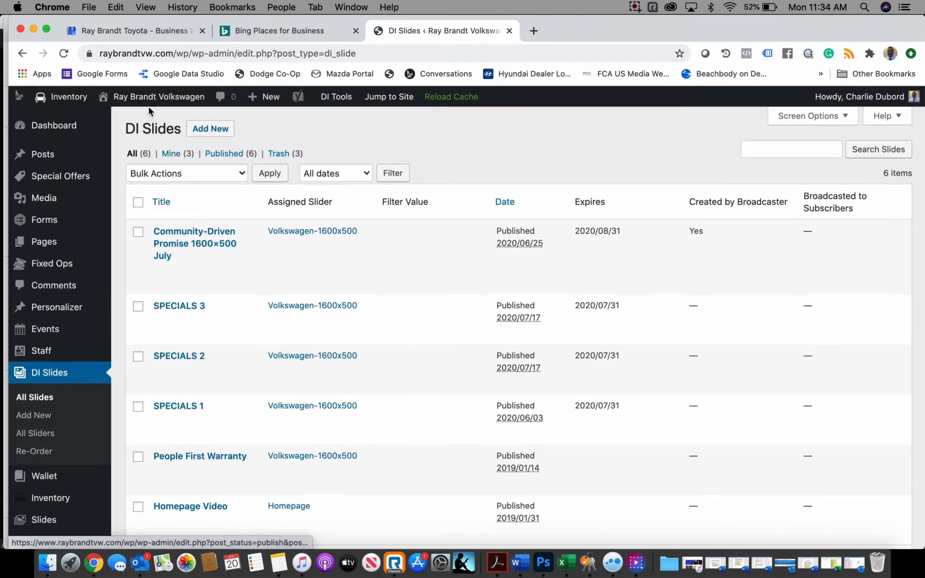
mouse_move(145, 103)
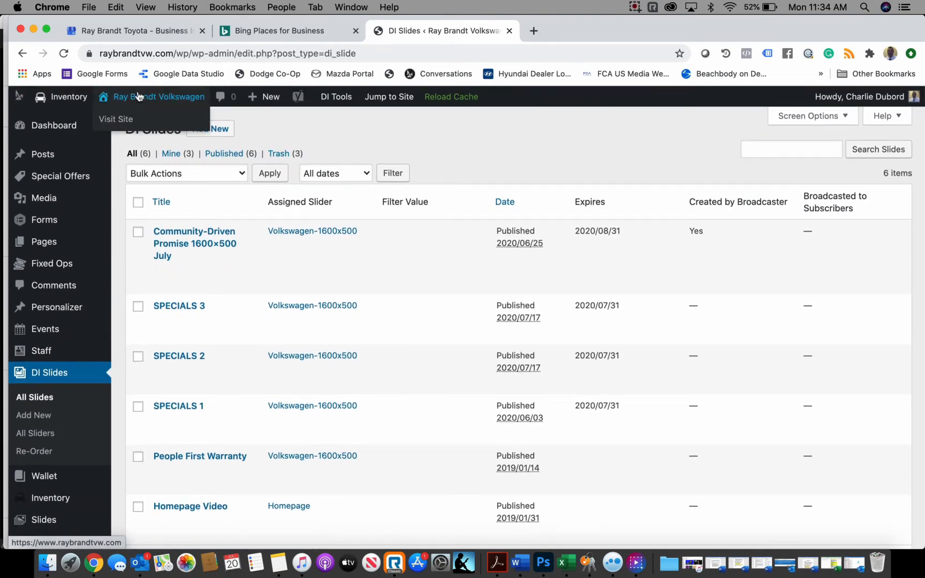
right_click(119, 118)
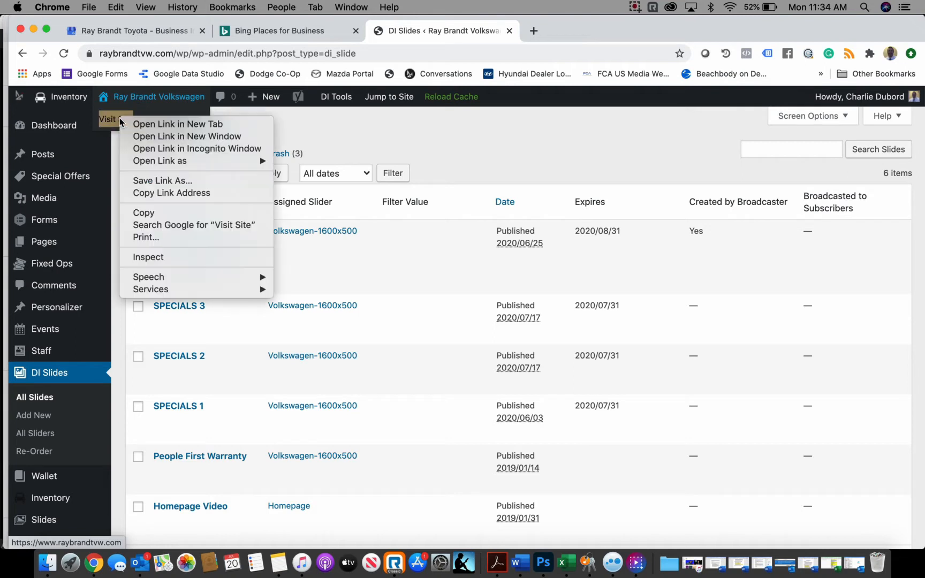
click(140, 124)
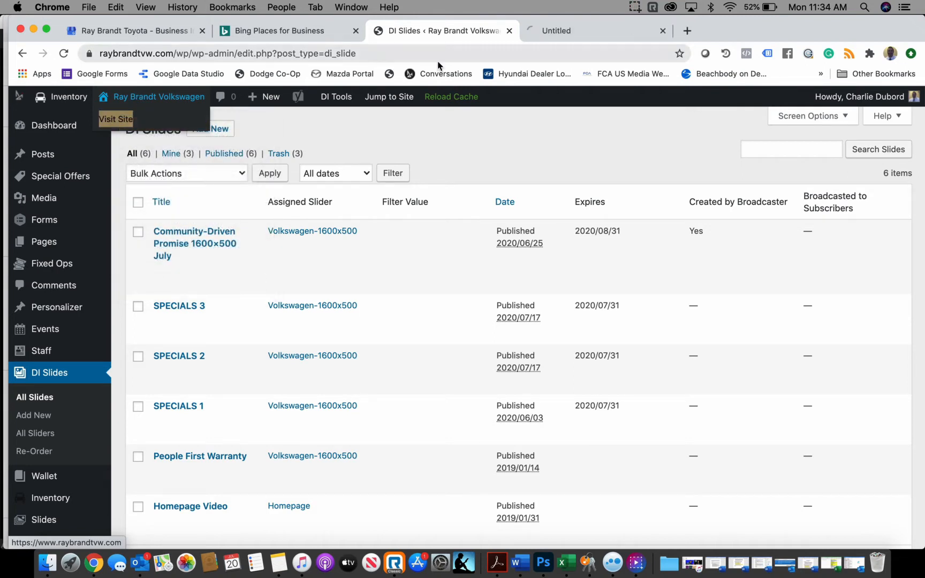
click(590, 32)
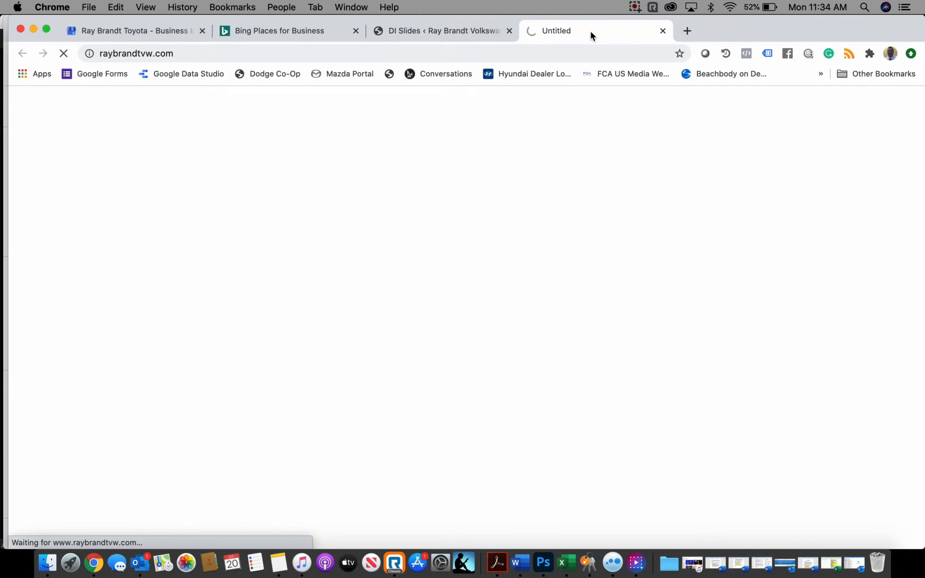
Return to the DI Slides list and review the slides with their assigned sliders
click(426, 32)
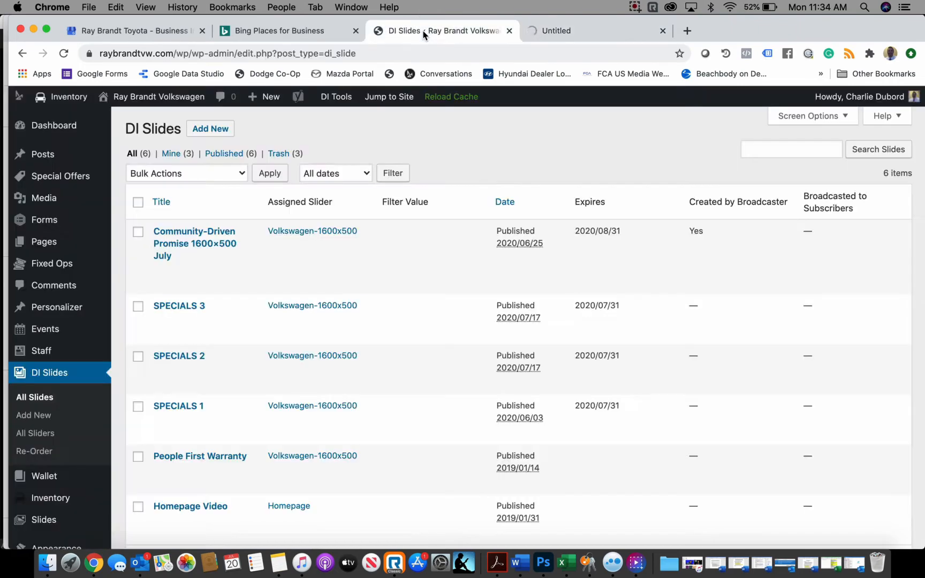
scroll(315, 392, down, 2)
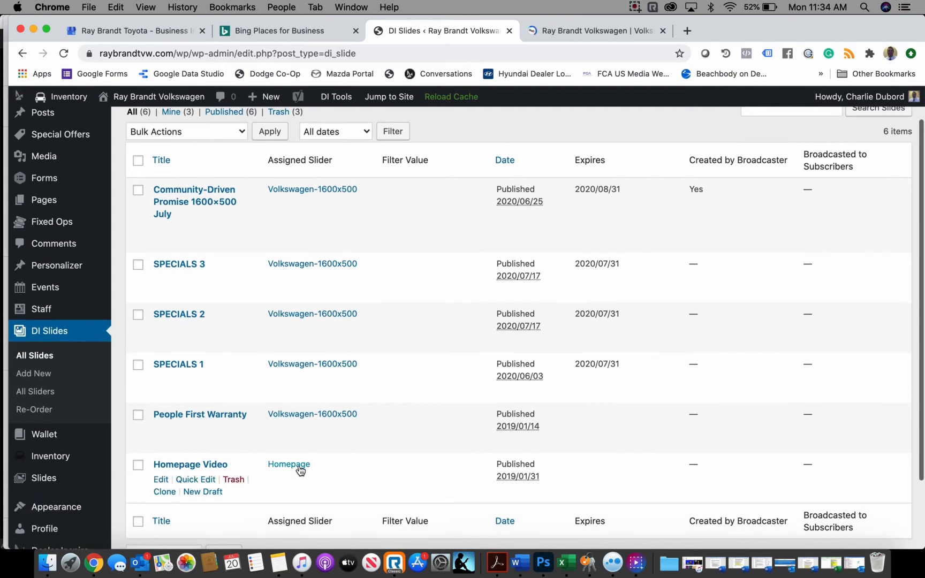
scroll(330, 238, up, 2)
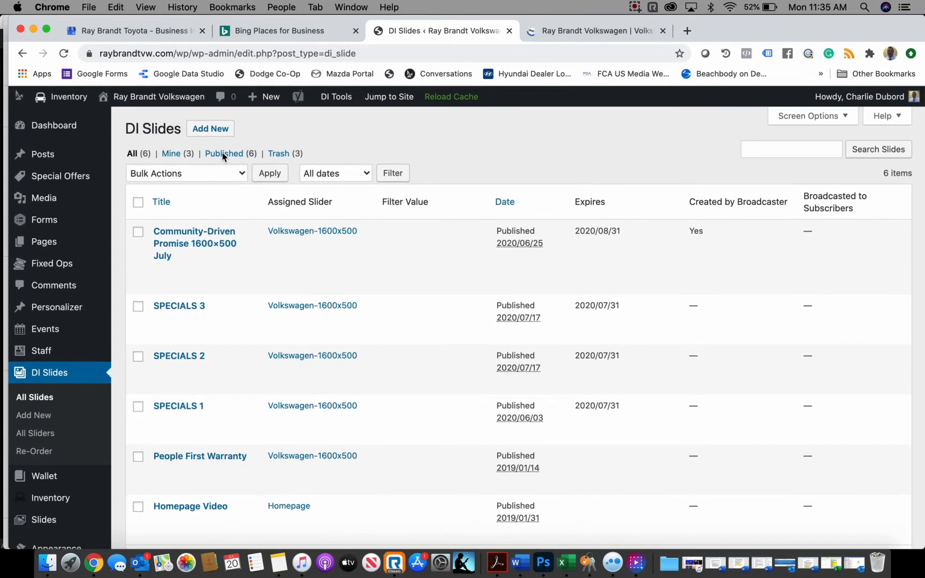
mouse_move(181, 107)
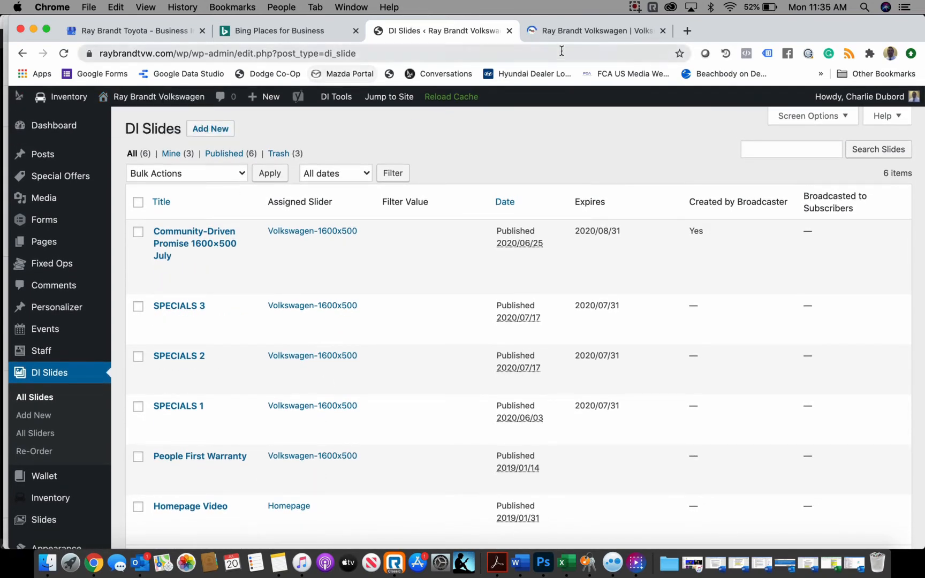
Switch to the live Ray Brandt Volkswagen homepage and browse through the slides in its carousel
click(577, 33)
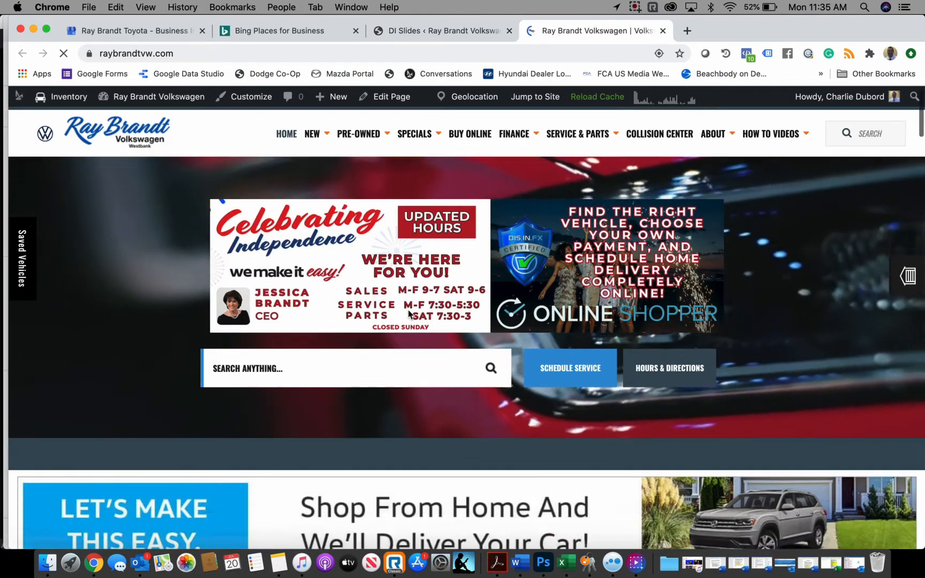
scroll(408, 313, down, 5)
scroll(407, 309, down, 10)
scroll(412, 289, up, 3)
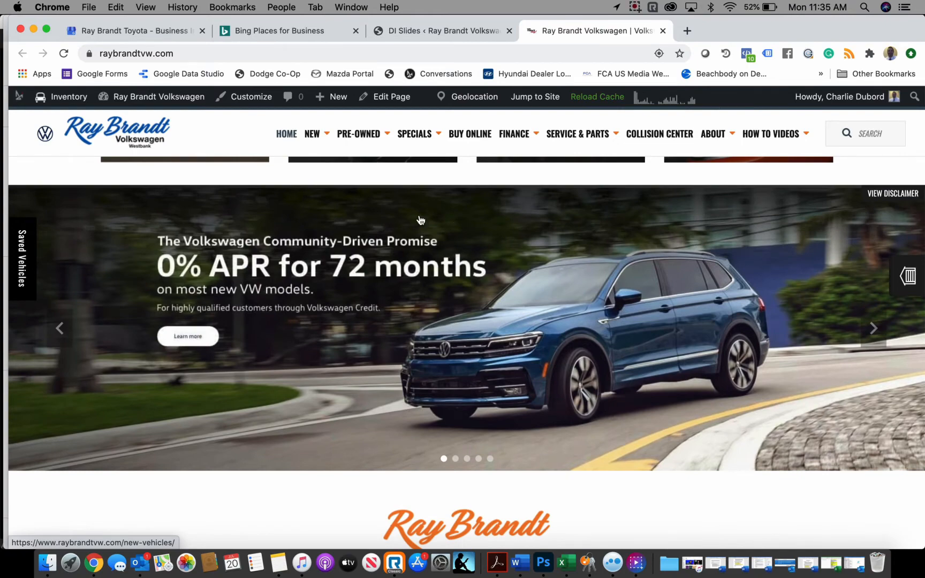
click(877, 327)
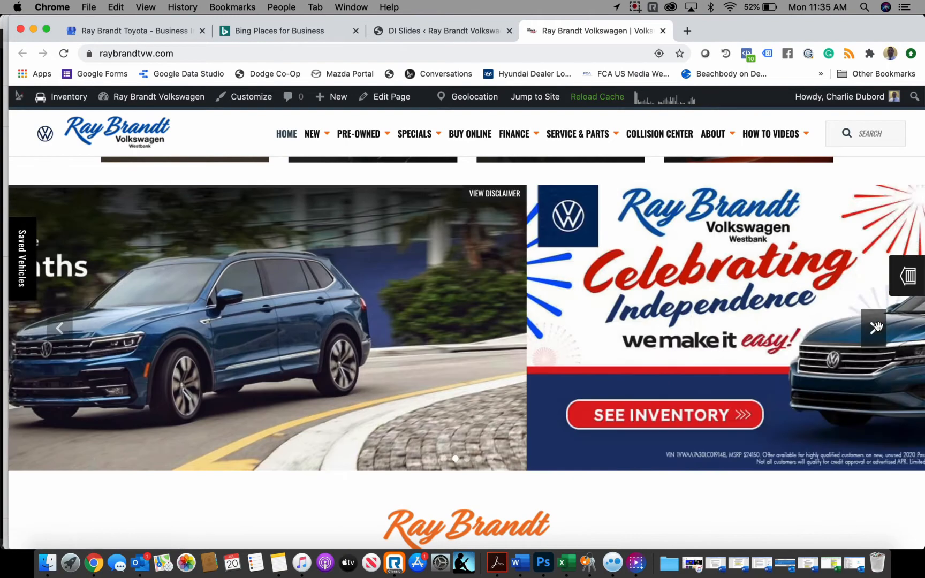
click(873, 325)
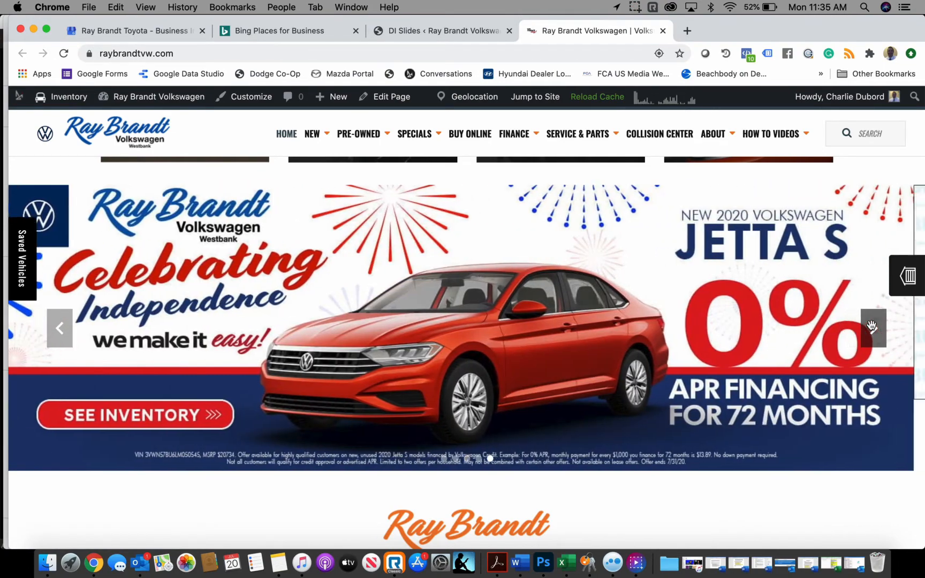
click(871, 326)
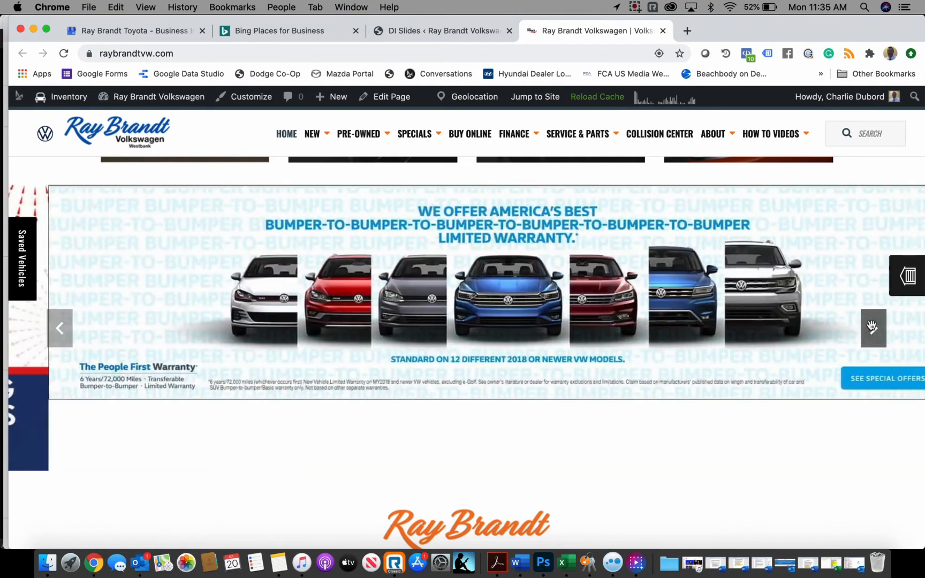
click(872, 326)
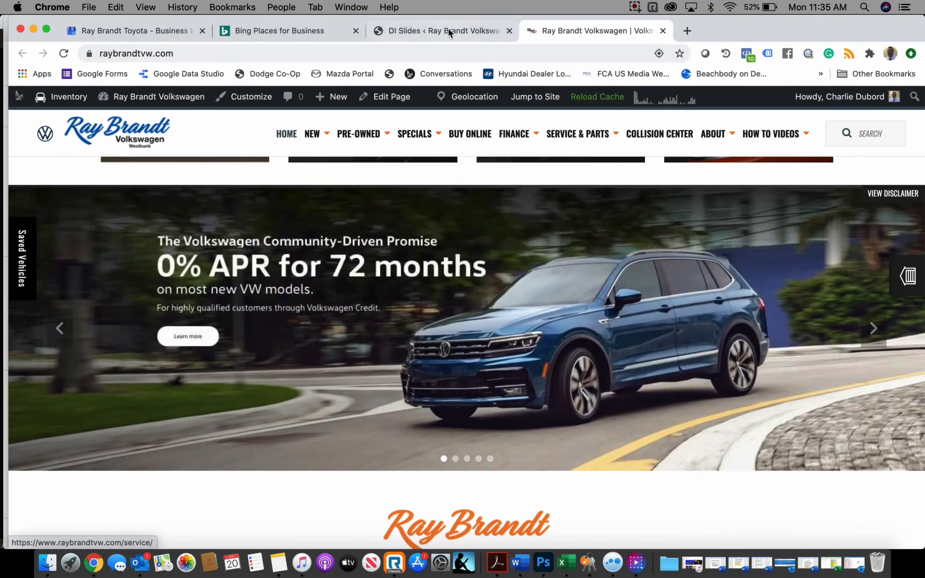
Return to the DI Slides list and set the status of the existing SPECIALS 1 slide to Draft
click(447, 30)
scroll(351, 260, down, 3)
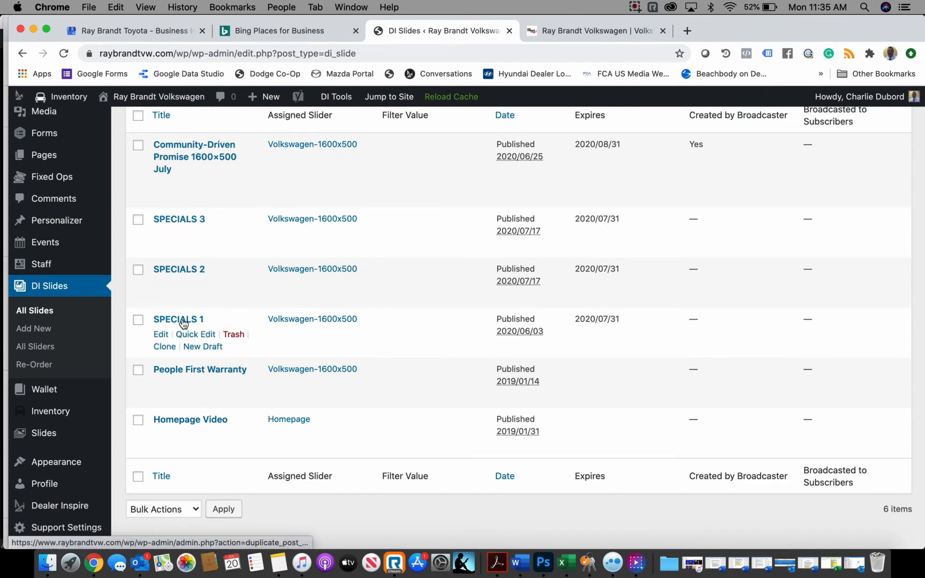
click(195, 334)
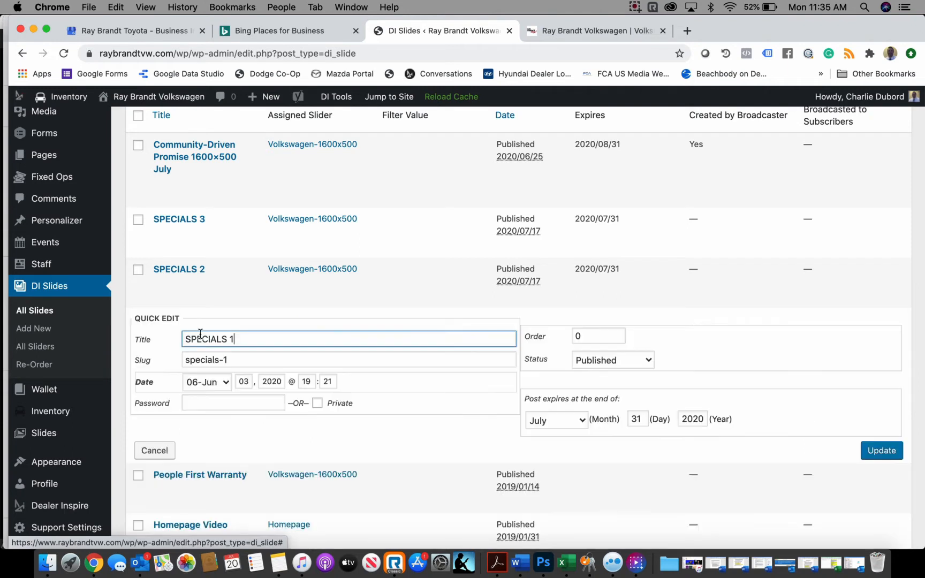
click(600, 372)
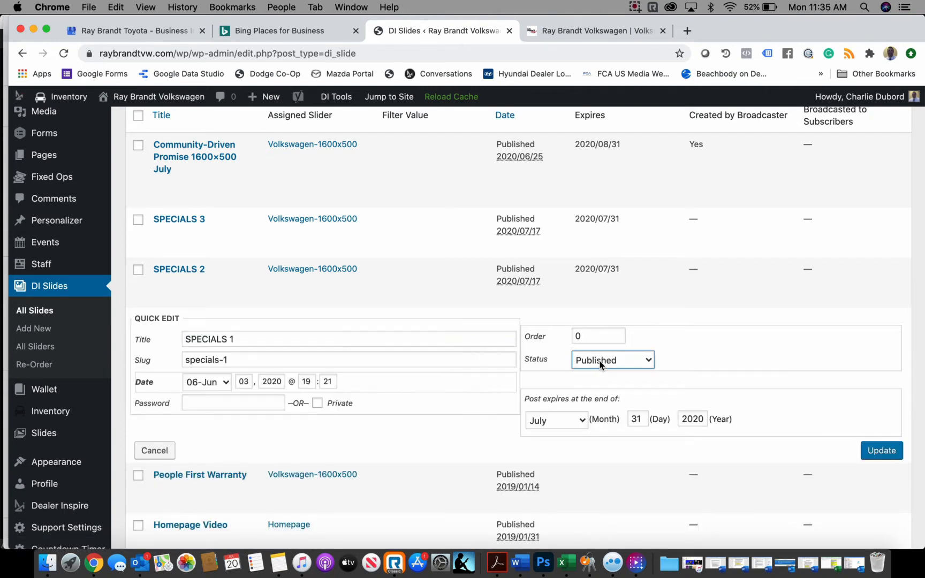
click(601, 384)
click(893, 451)
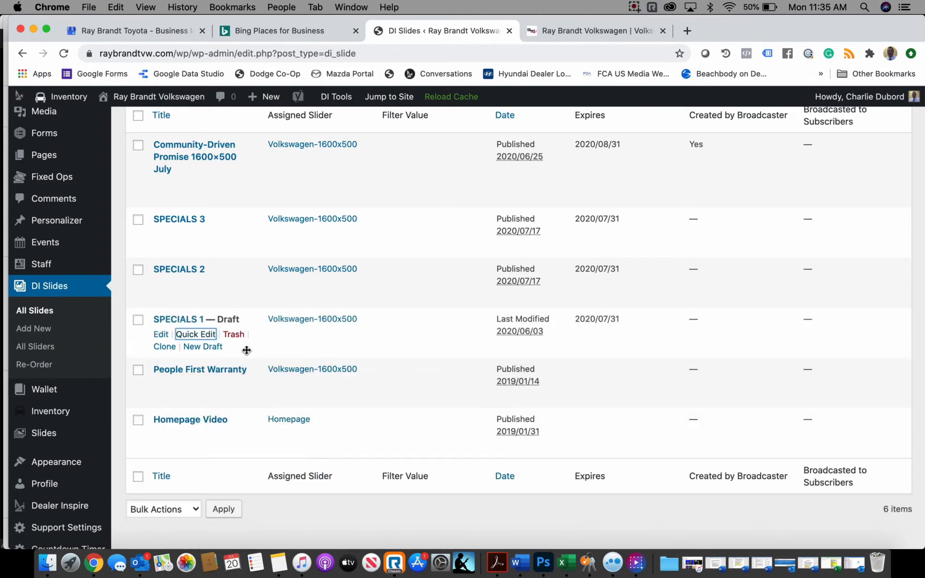
scroll(189, 385, up, 3)
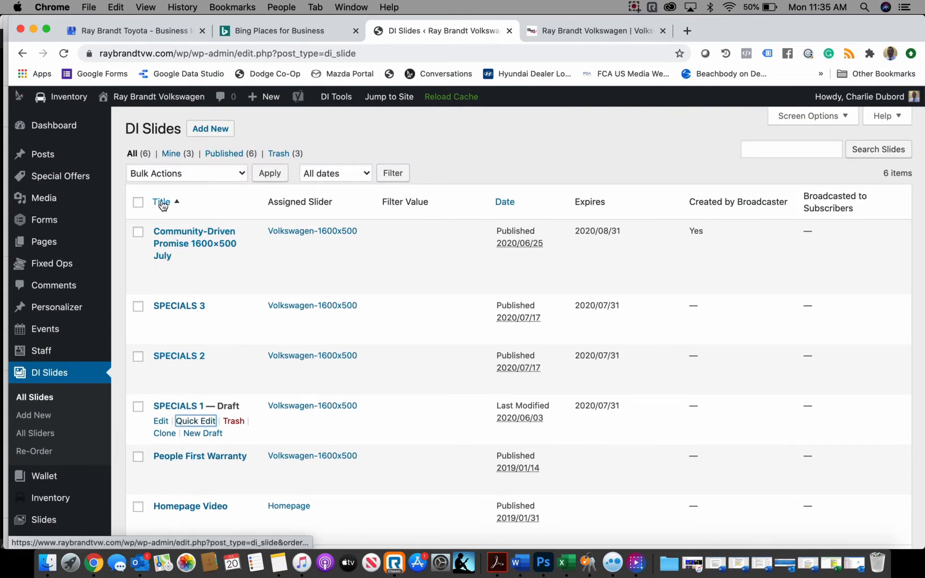
scroll(180, 304, down, 1)
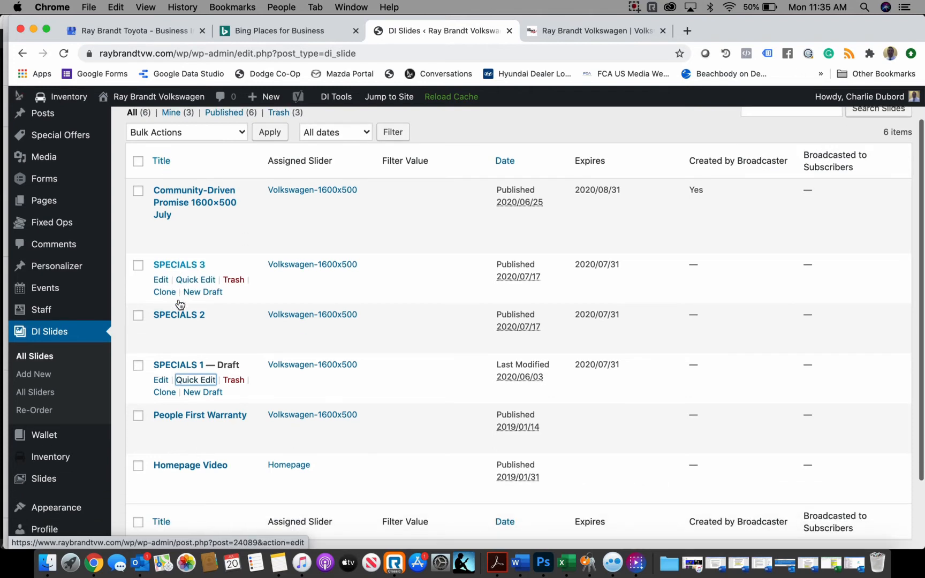
click(138, 365)
click(138, 314)
click(138, 265)
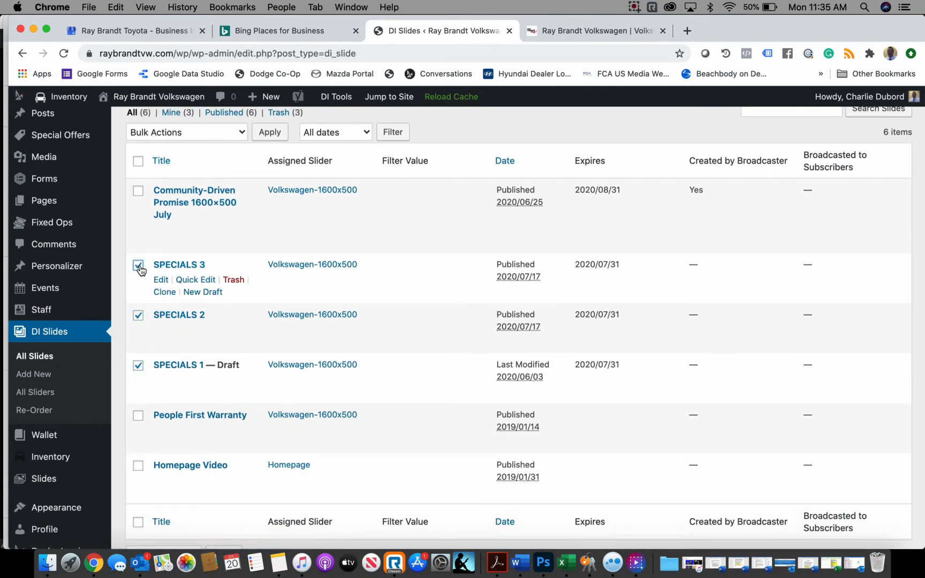
scroll(211, 322, up, 1)
click(212, 173)
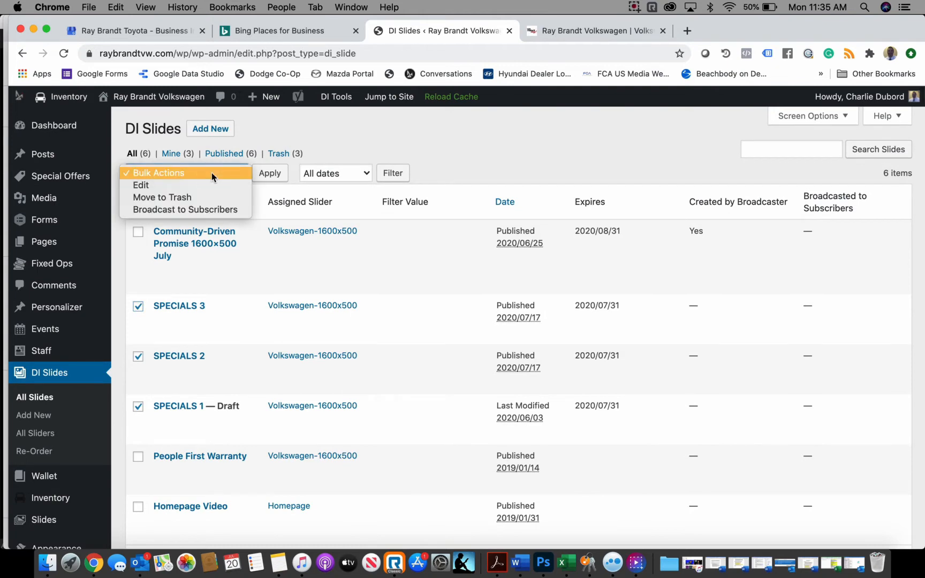
click(213, 197)
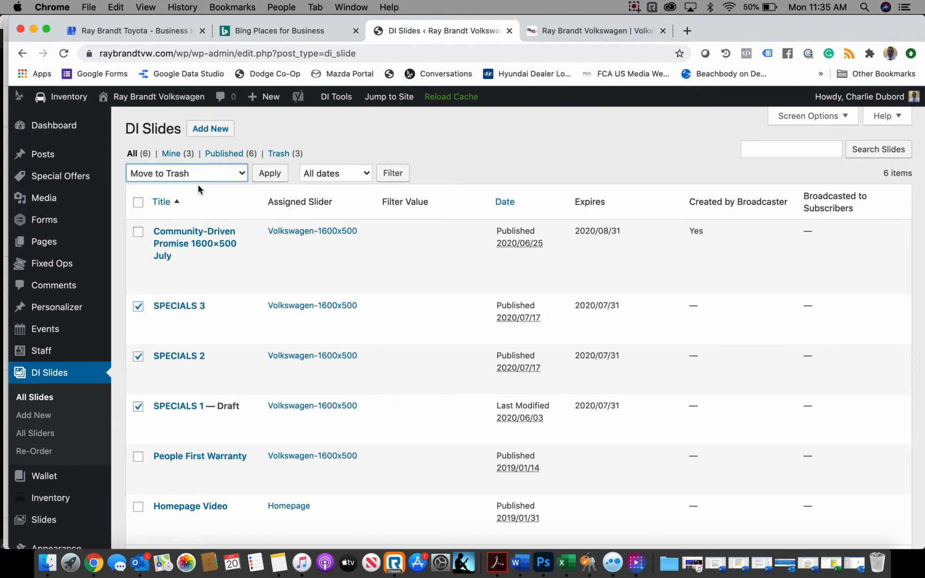
click(138, 408)
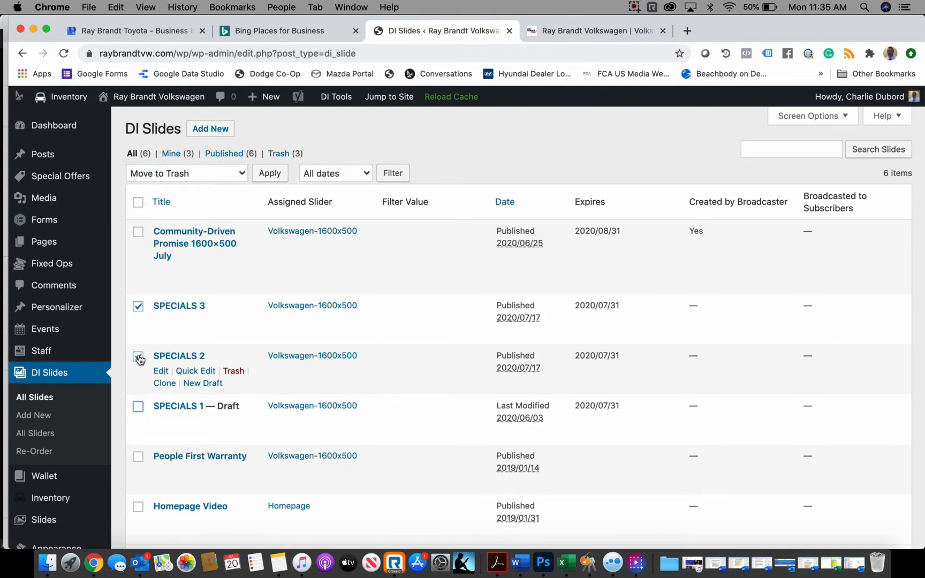
click(139, 358)
click(138, 306)
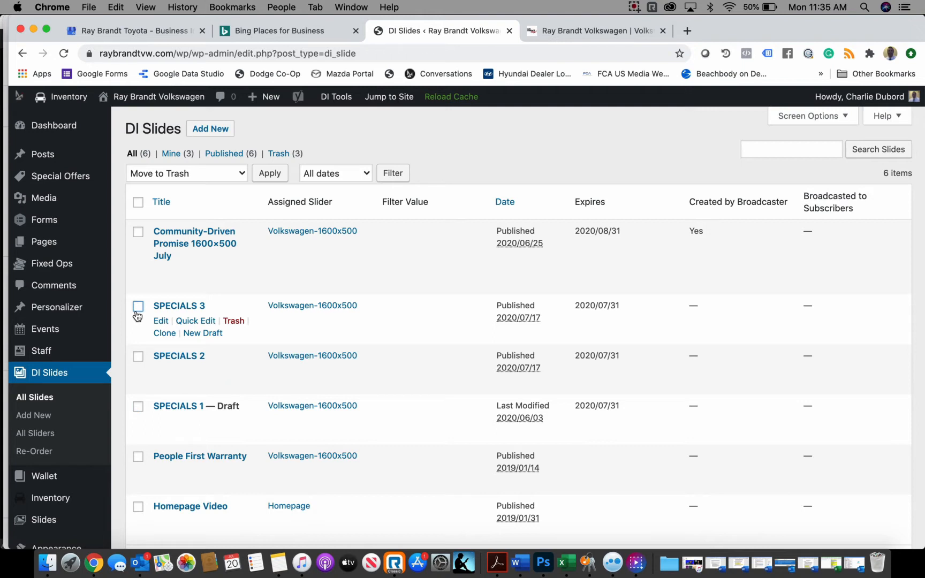
Add an image slide titled "SPECIALS 1" to the Volkswagen-1600x500 slider and open its desktop image selection
click(210, 130)
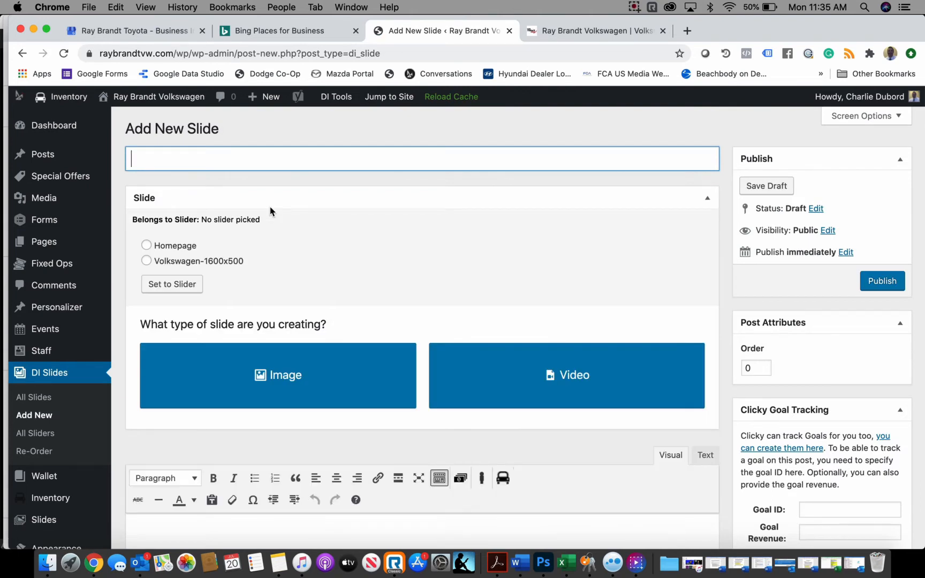
text(SPECIALS 1)
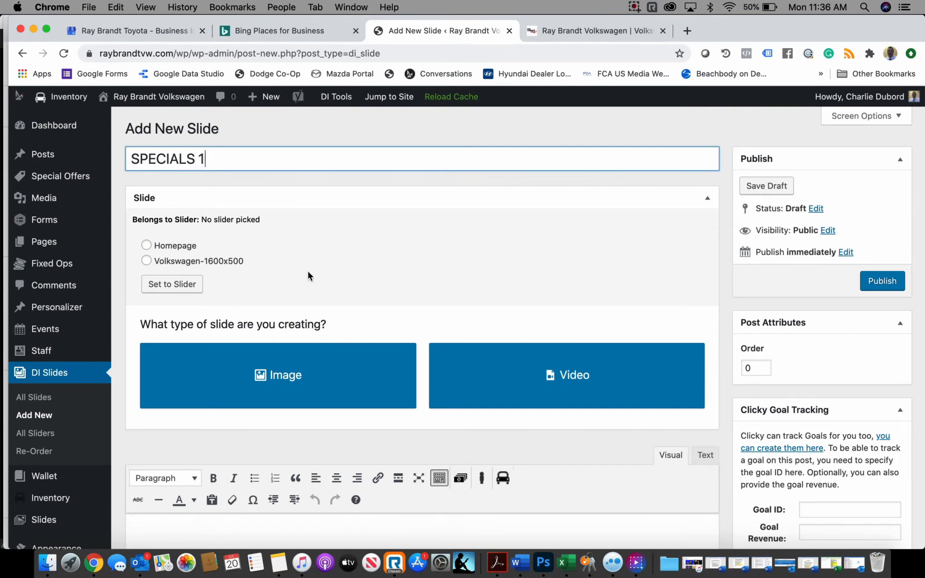
scroll(308, 275, down, 2)
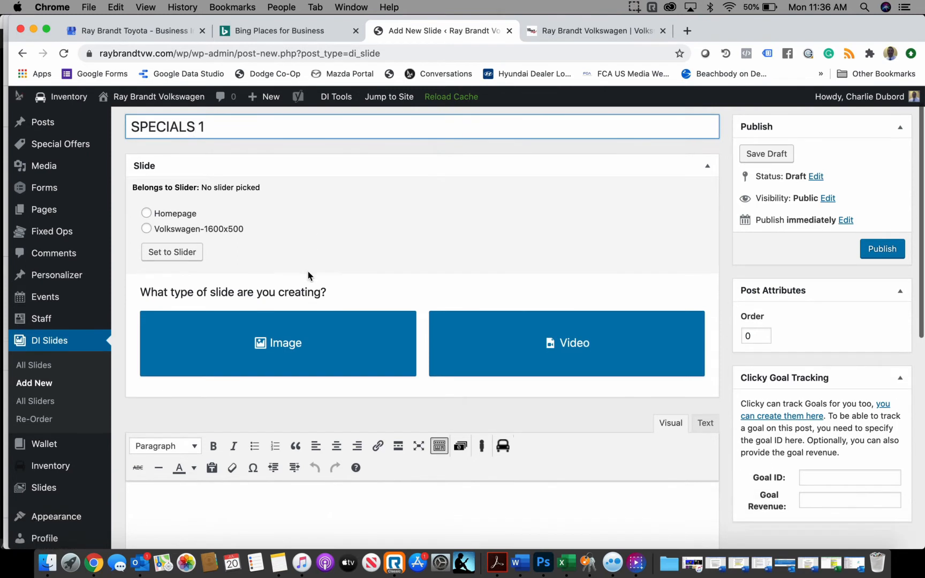
click(186, 230)
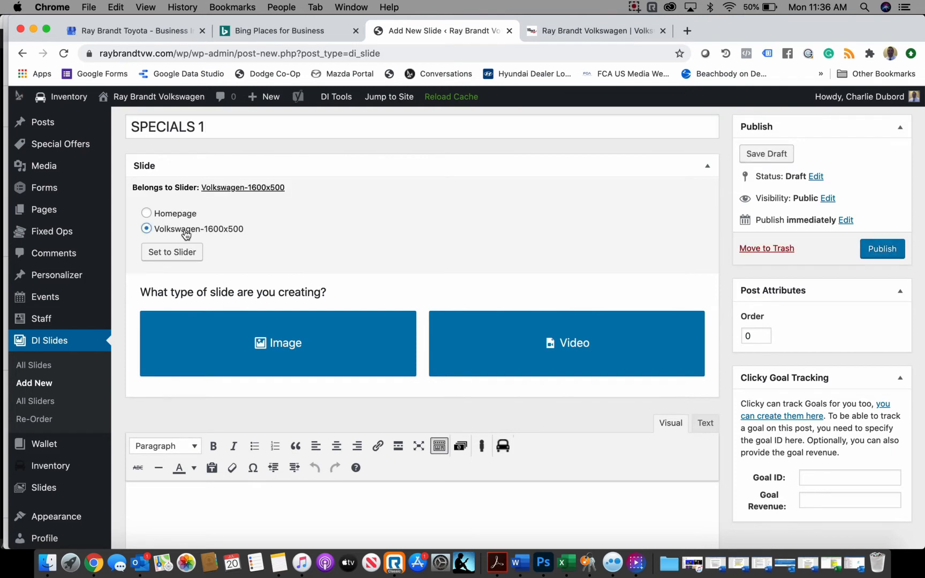
click(182, 250)
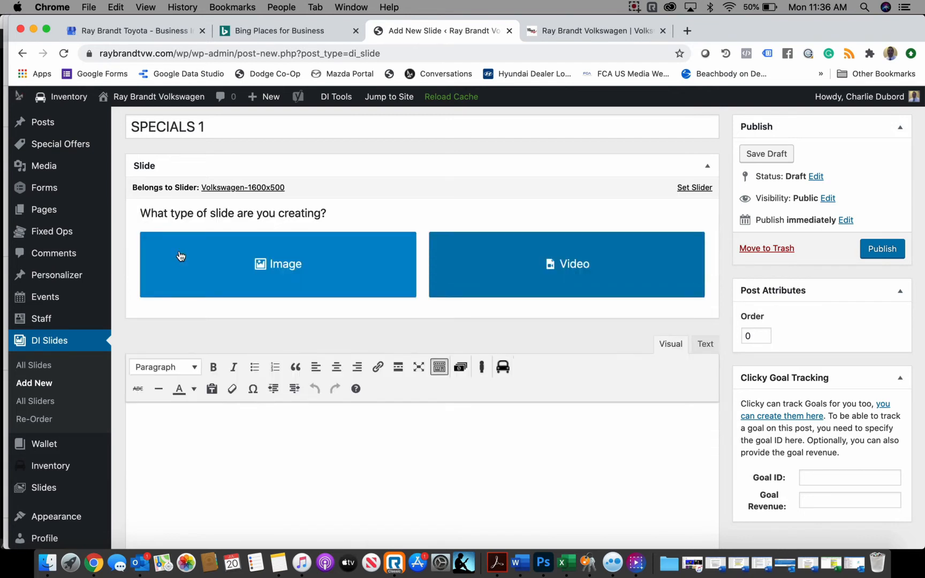
click(224, 263)
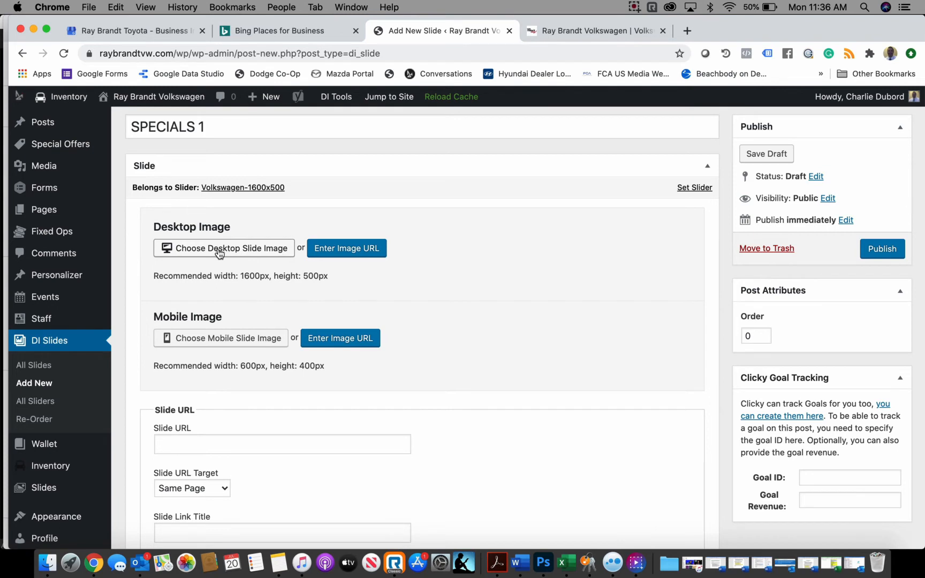
click(218, 253)
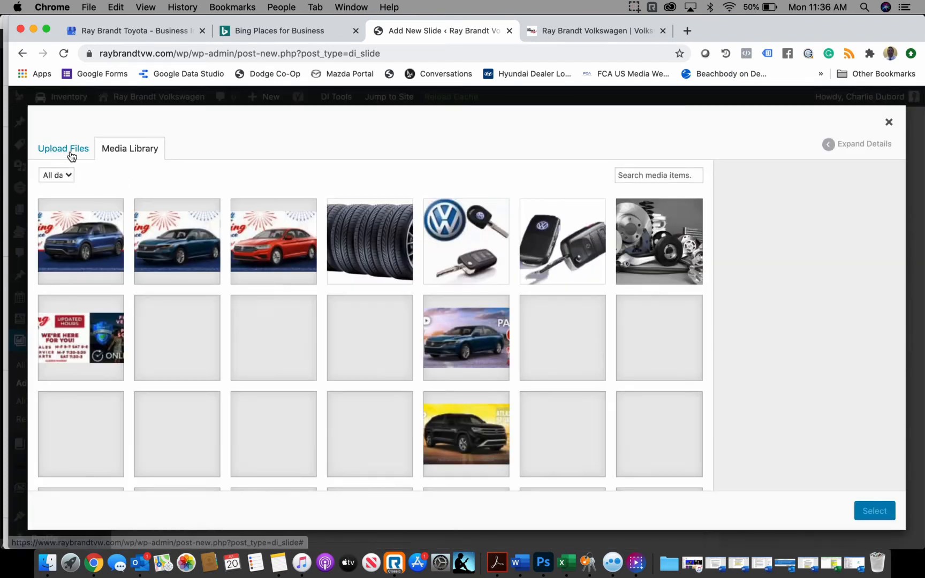
click(71, 152)
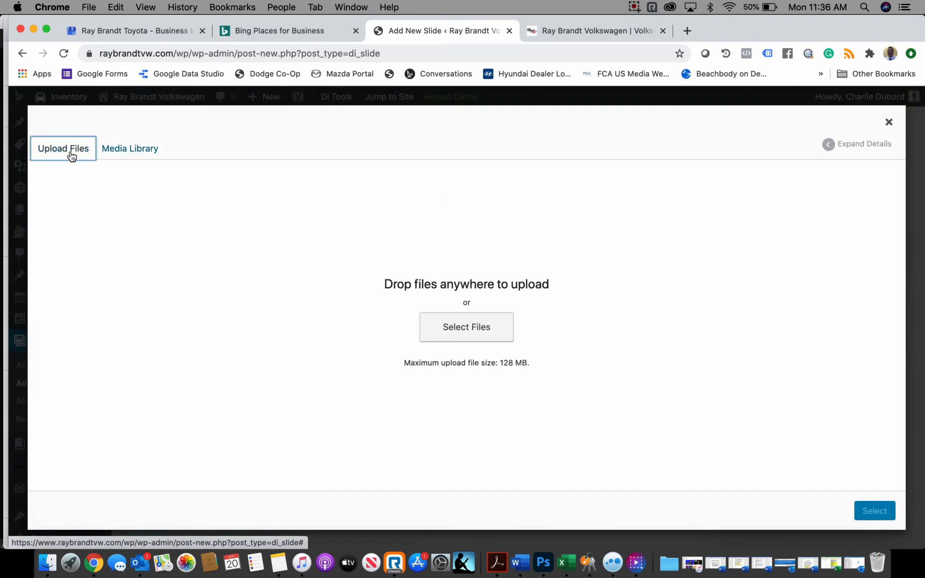
click(462, 336)
click(276, 170)
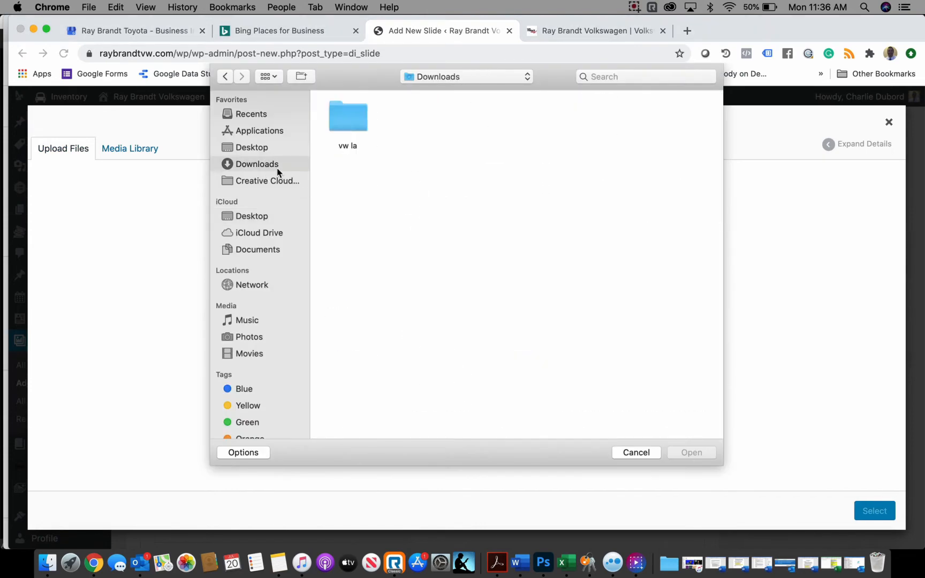
double_click(354, 115)
drag(356, 117, 348, 110)
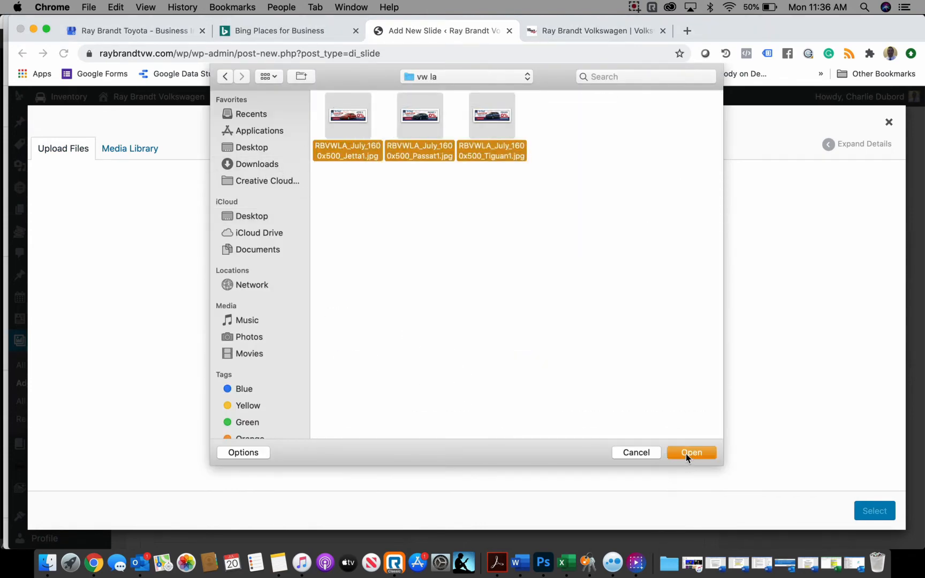
click(648, 452)
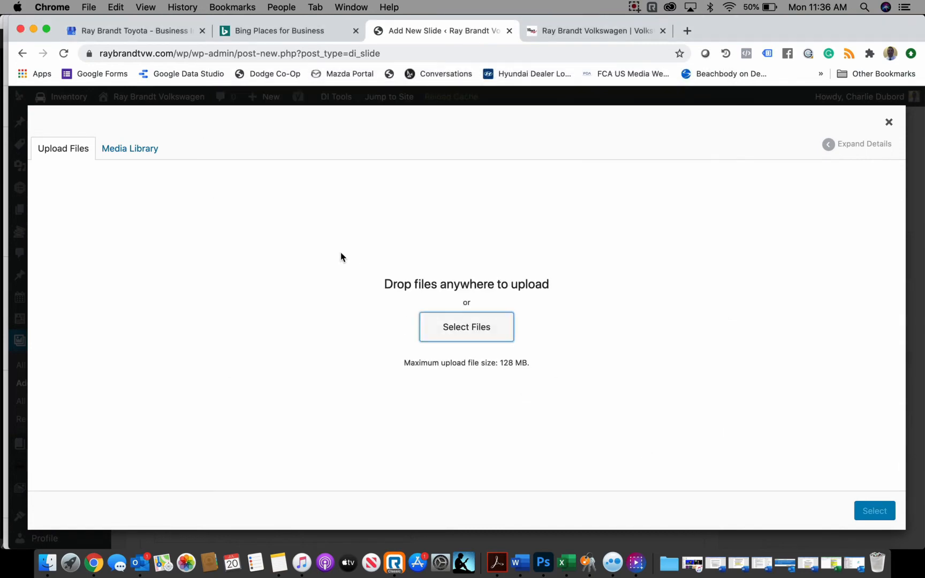
click(149, 152)
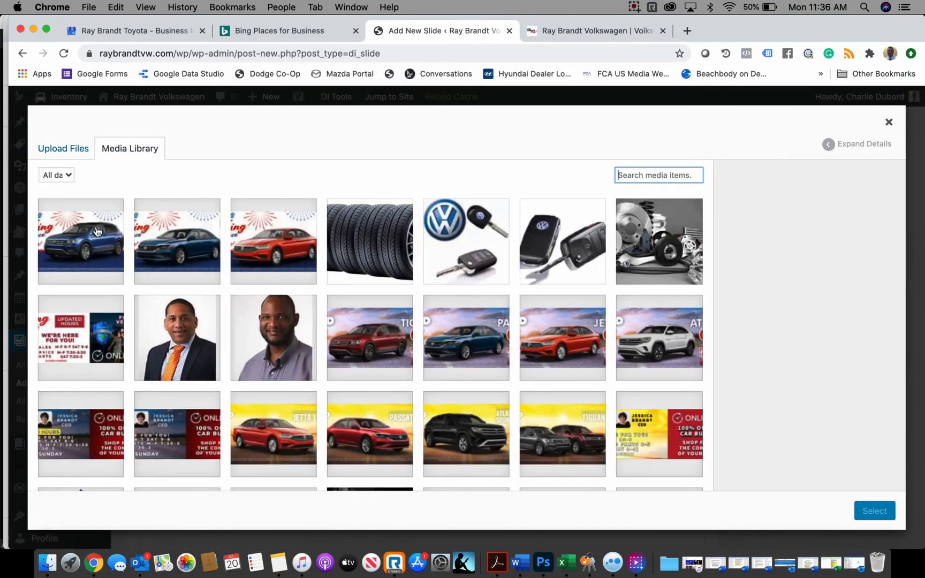
Use RBVWLA_July_1600x500_Jetta1.jpg from the media library as the slide's desktop image
click(298, 252)
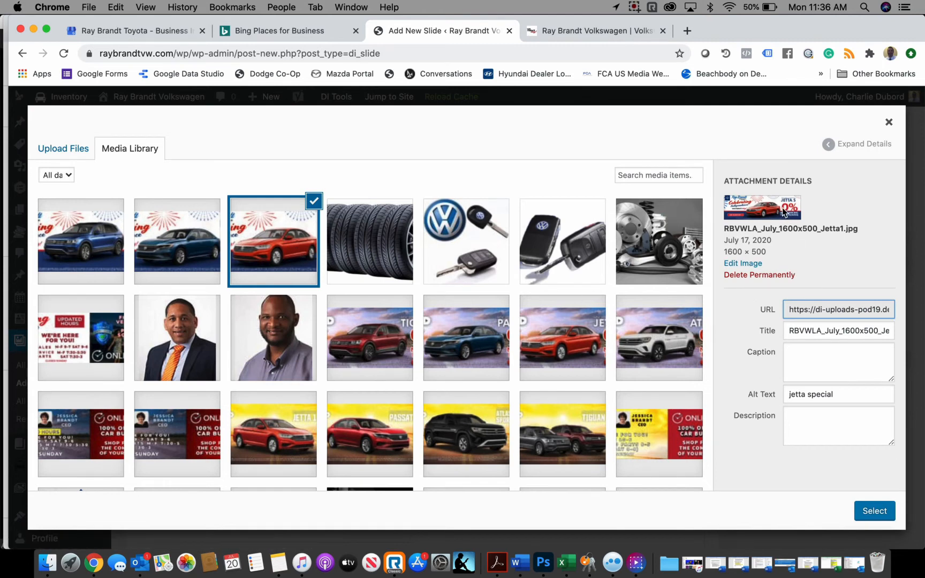
mouse_move(745, 397)
mouse_down()
mouse_move(841, 401)
mouse_move(747, 396)
mouse_up()
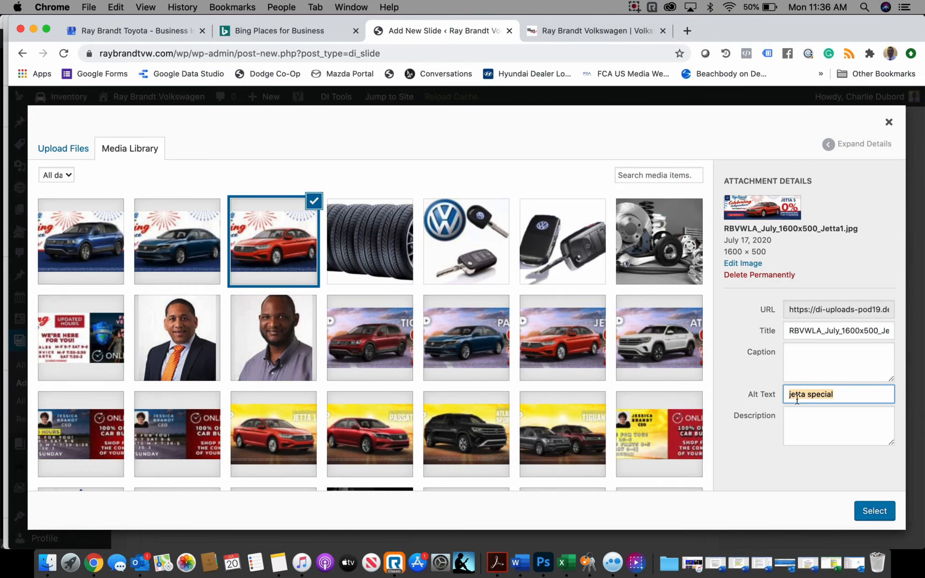
click(875, 511)
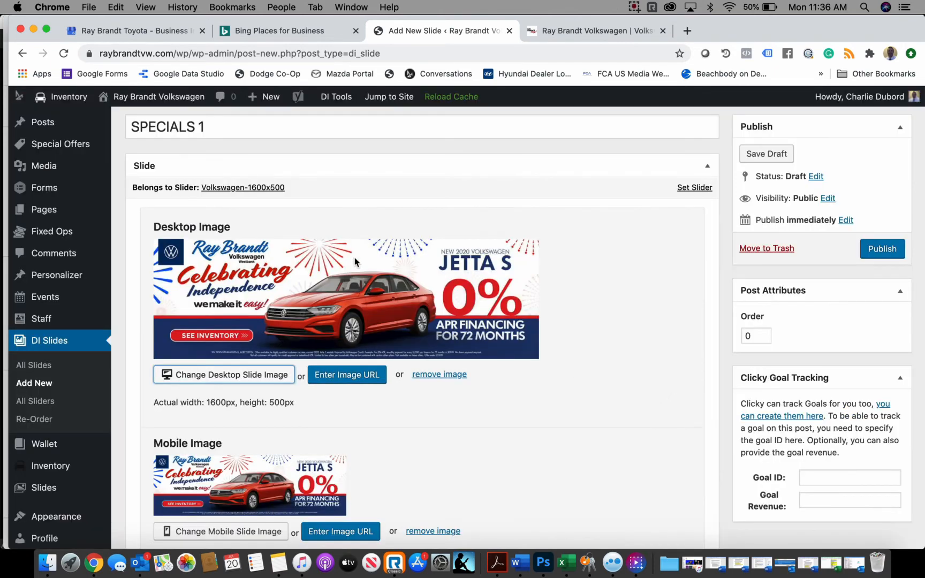
Open the new Jetta inventory page on the live Ray Brandt Volkswagen site and copy its address
scroll(262, 277, down, 3)
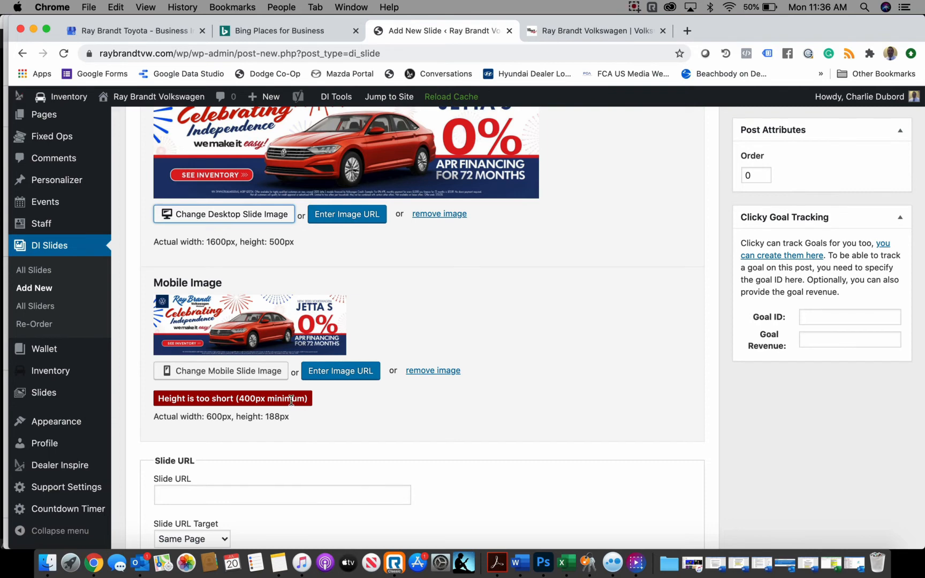
scroll(291, 400, down, 1)
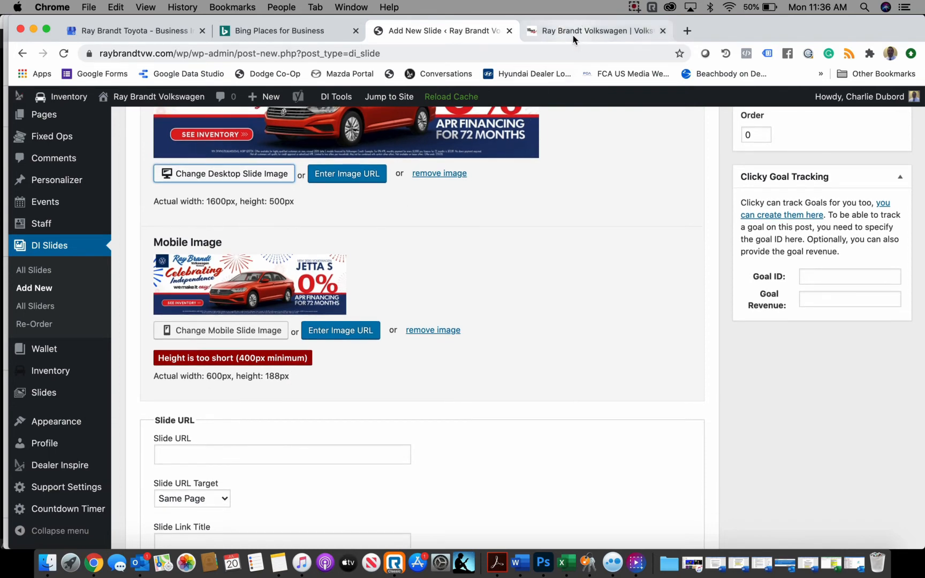
click(600, 30)
mouse_move(316, 137)
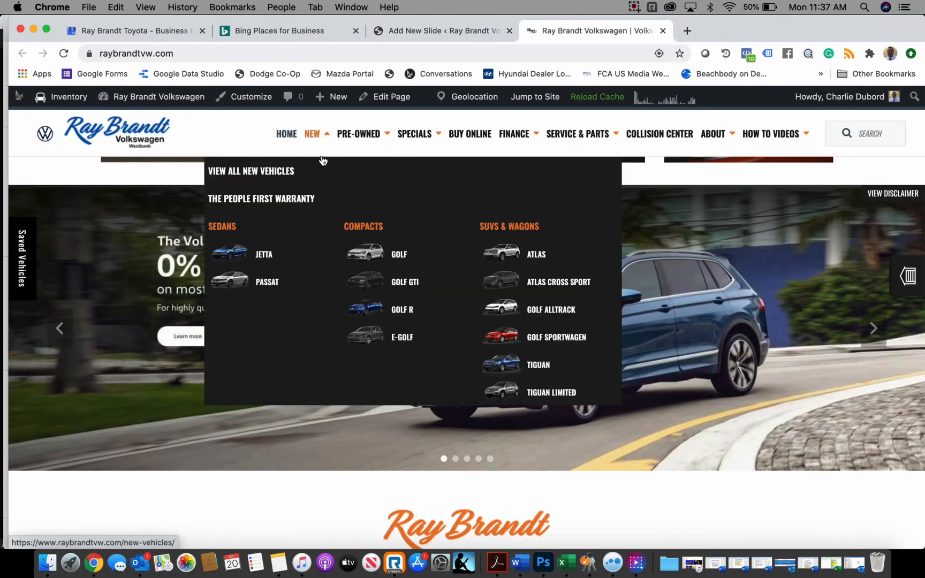
click(262, 255)
click(459, 30)
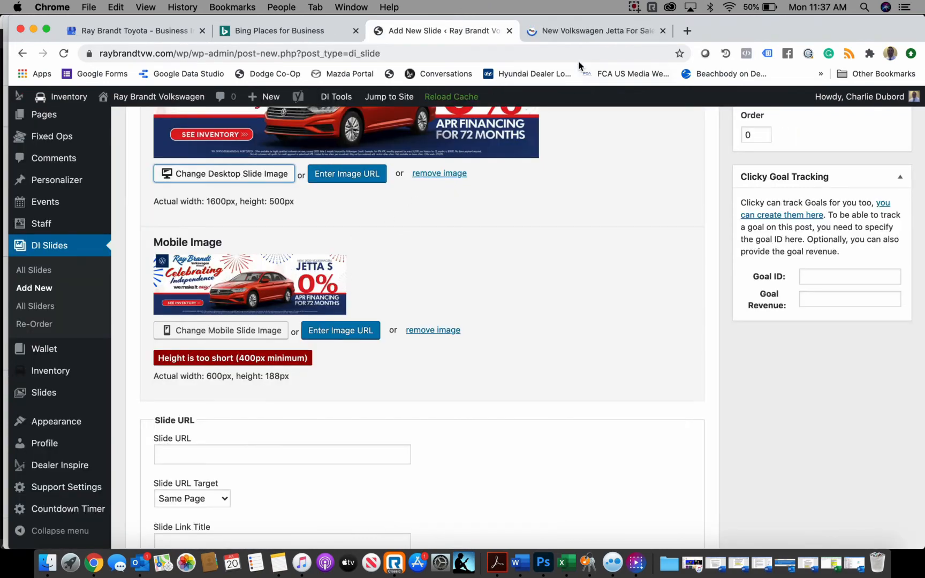
click(591, 33)
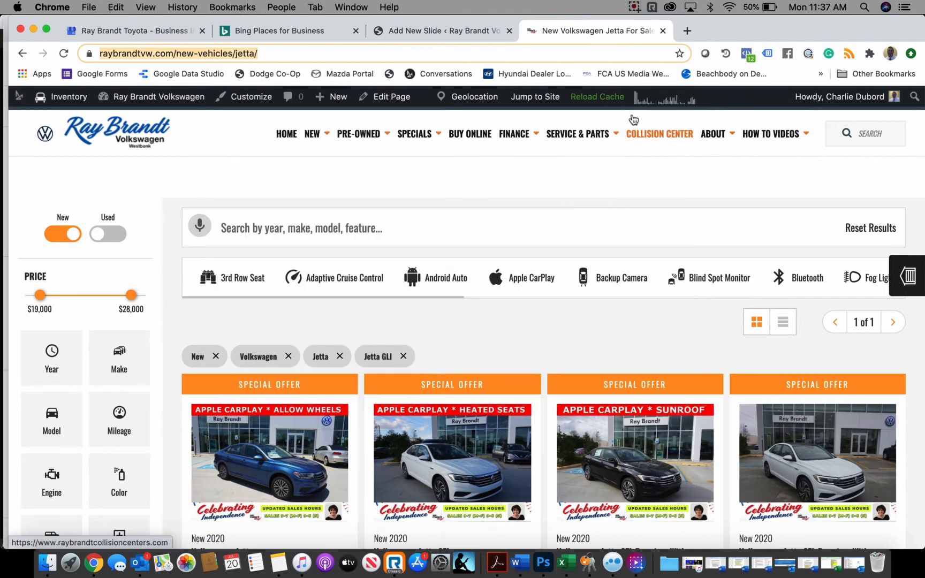
click(443, 34)
click(229, 454)
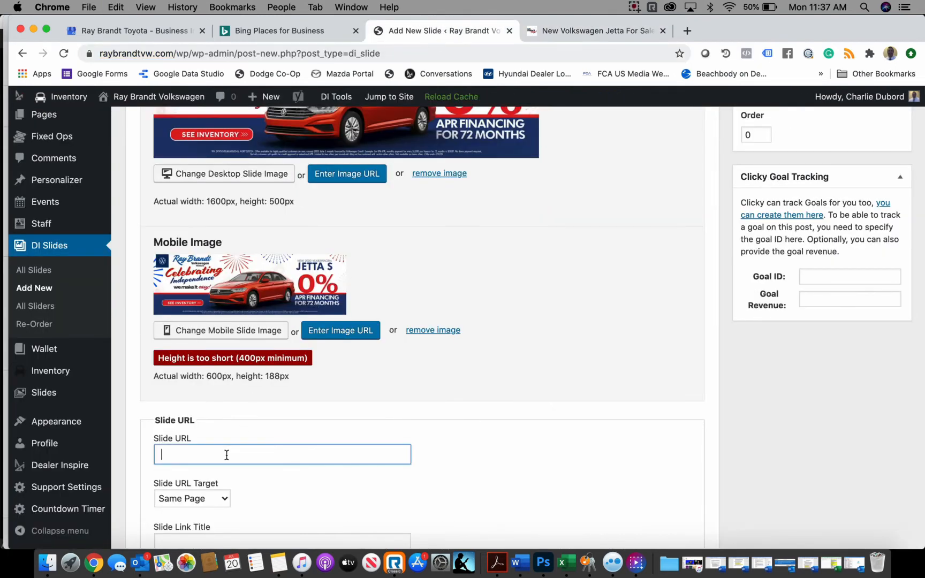
text(https://www.raybrandtvw.com/new-vehicles/jetta/)
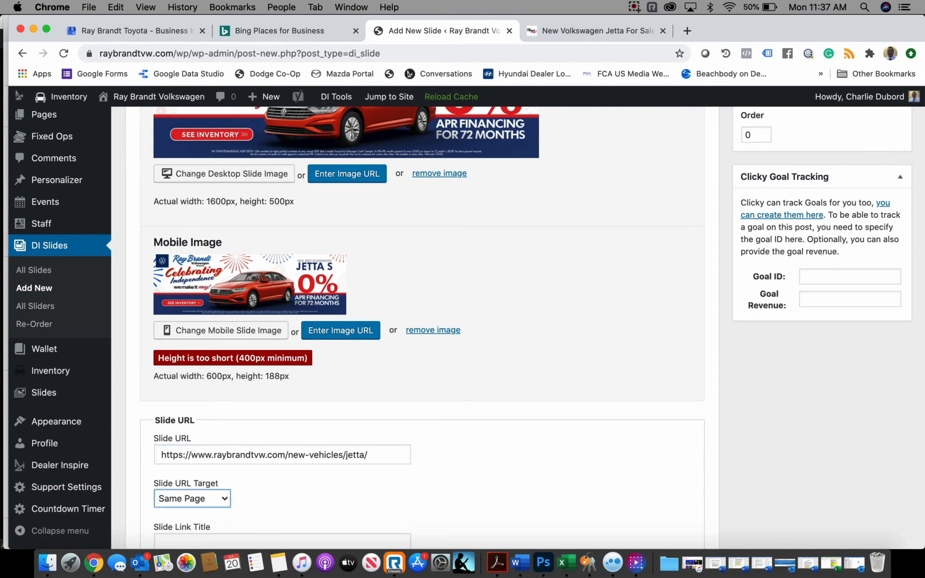
Set the slide's expiration month to July and its expiration day to 31
scroll(413, 368, up, 5)
scroll(397, 296, down, 15)
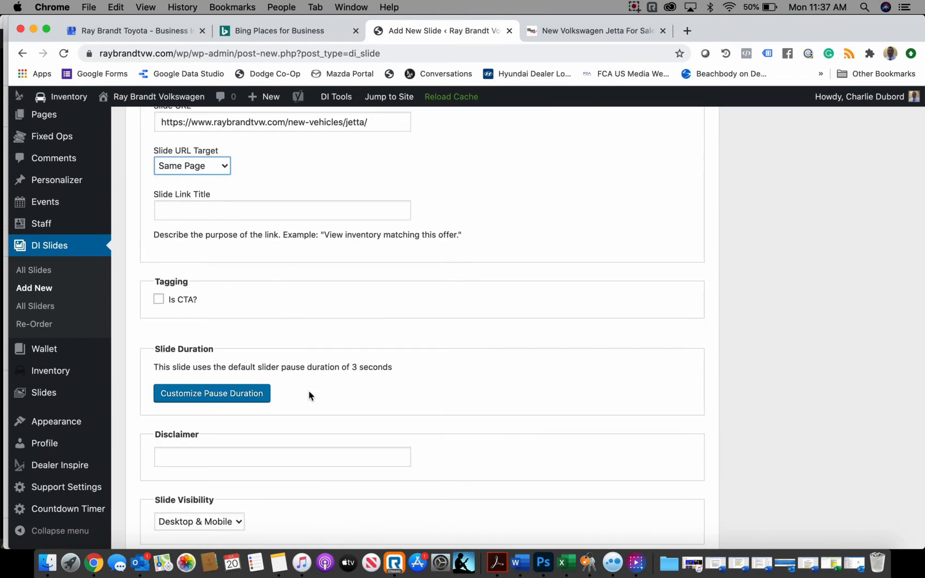
scroll(309, 396, down, 3)
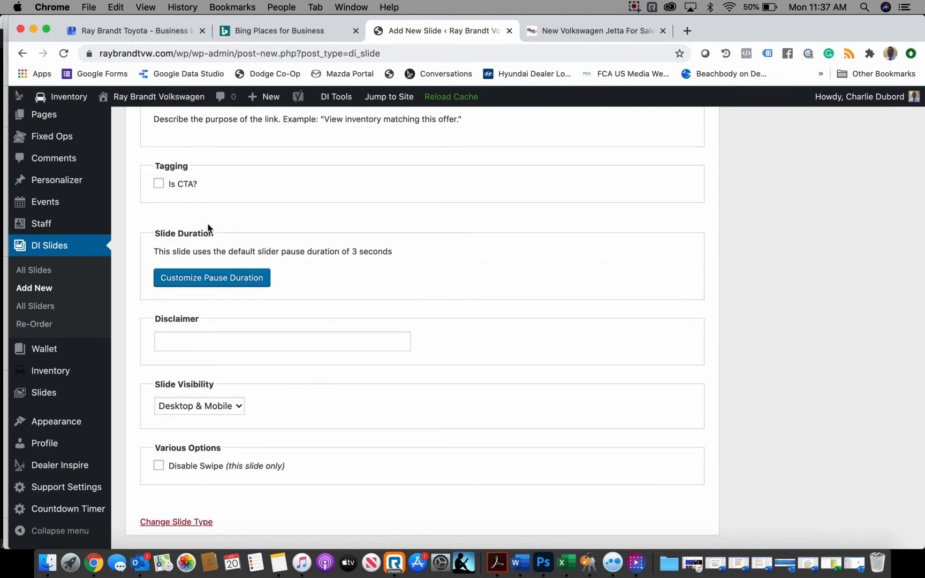
scroll(207, 228, down, 6)
scroll(207, 224, down, 7)
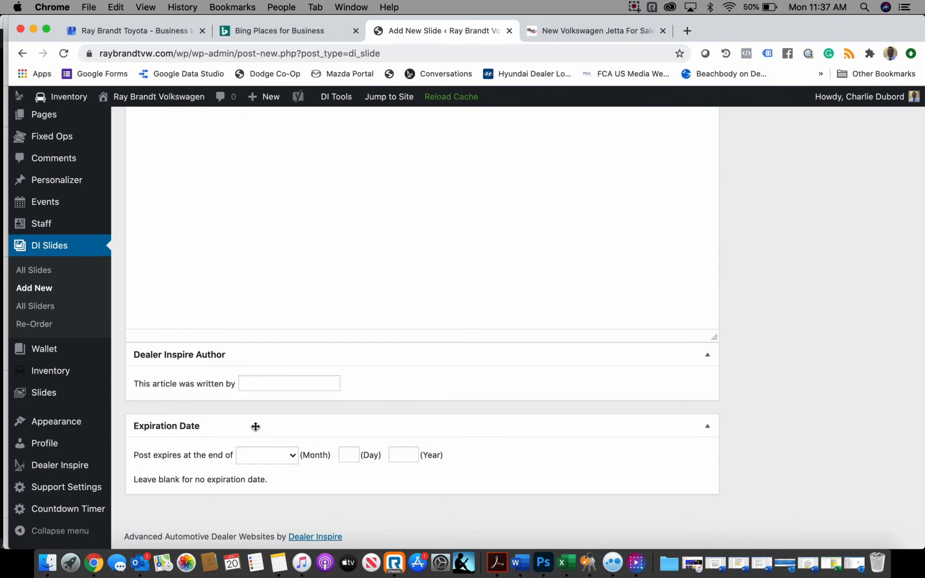
click(271, 454)
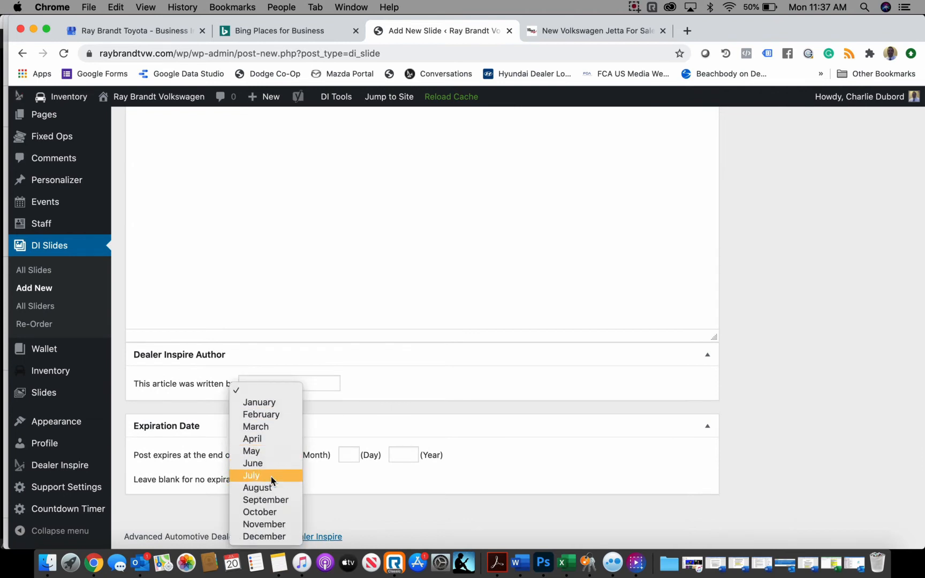
click(271, 477)
click(354, 455)
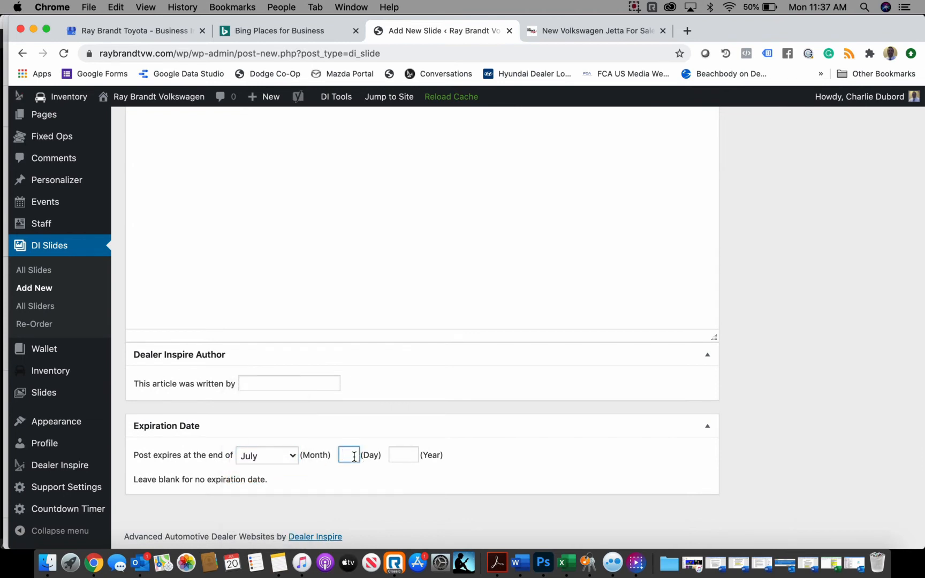
key(Tab)
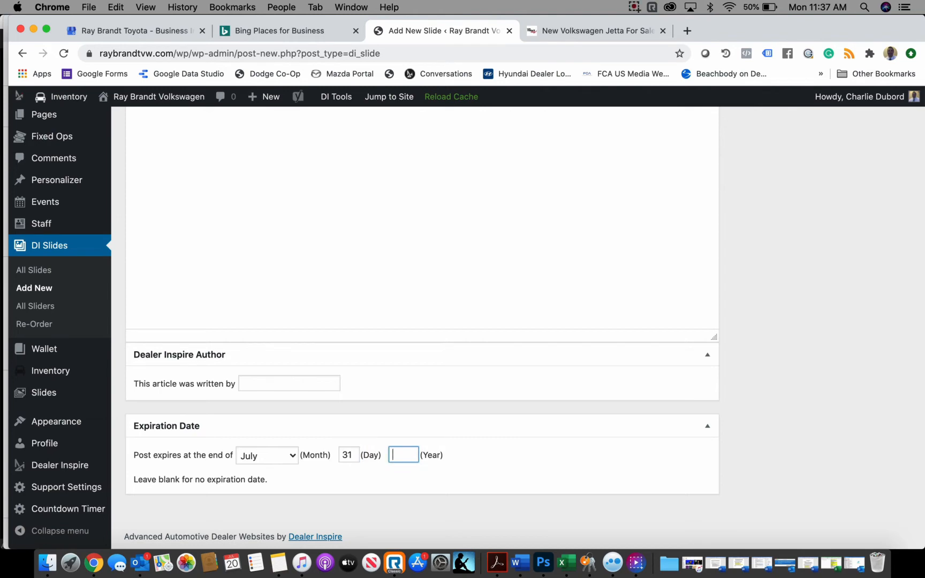
Open RBVWLA_July_1600x500_Jetta1.jpg from the vw la folder in Downloads to check the offer's end date in the disclaimer
scroll(354, 458, up, 15)
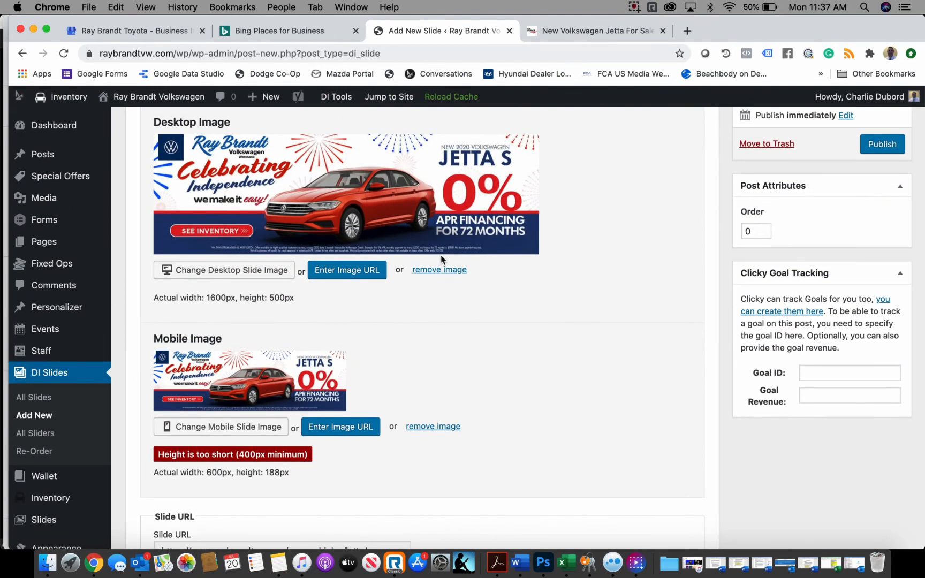
click(48, 562)
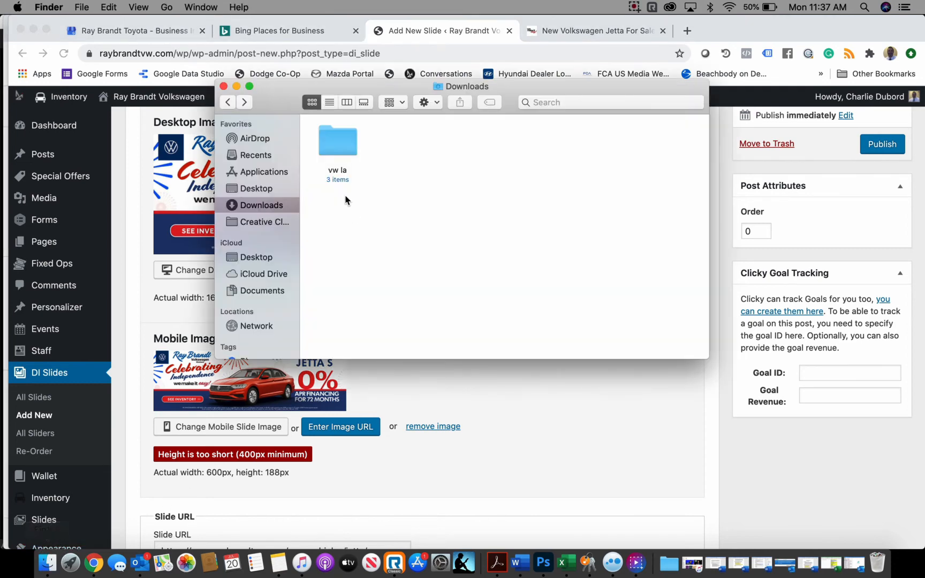
double_click(337, 143)
double_click(339, 141)
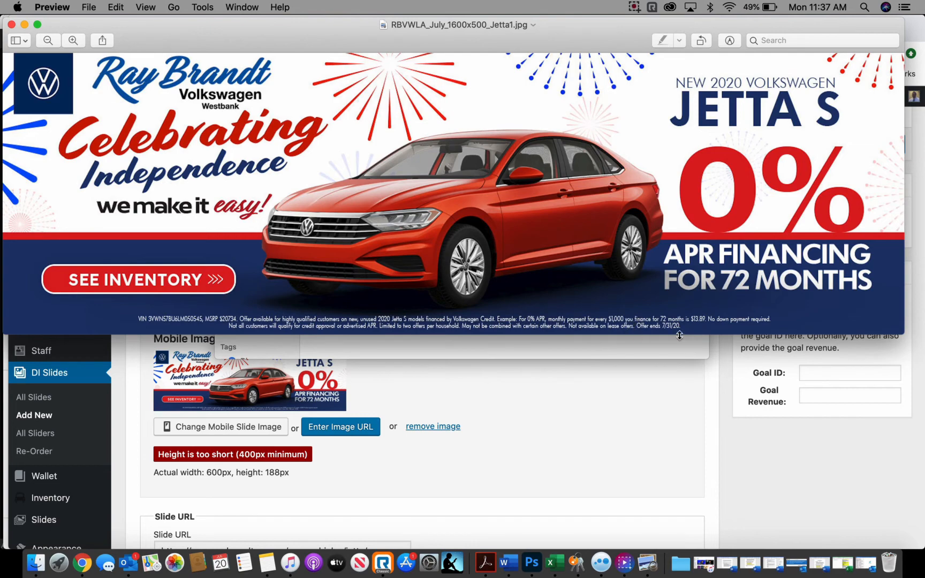
key(super+Tab)
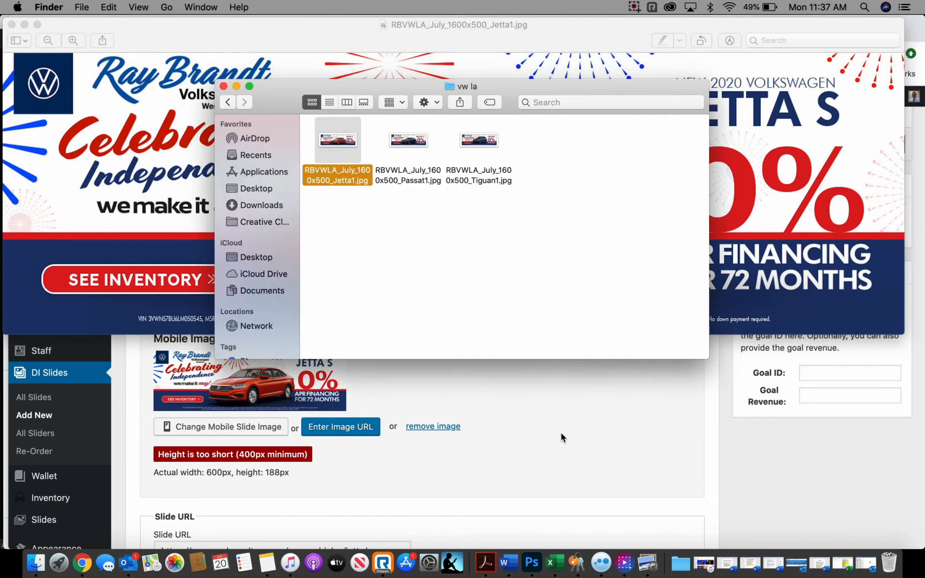
click(562, 437)
Back in the slide form, set the expiration year to 2020 and publish the slide
scroll(531, 442, down, 20)
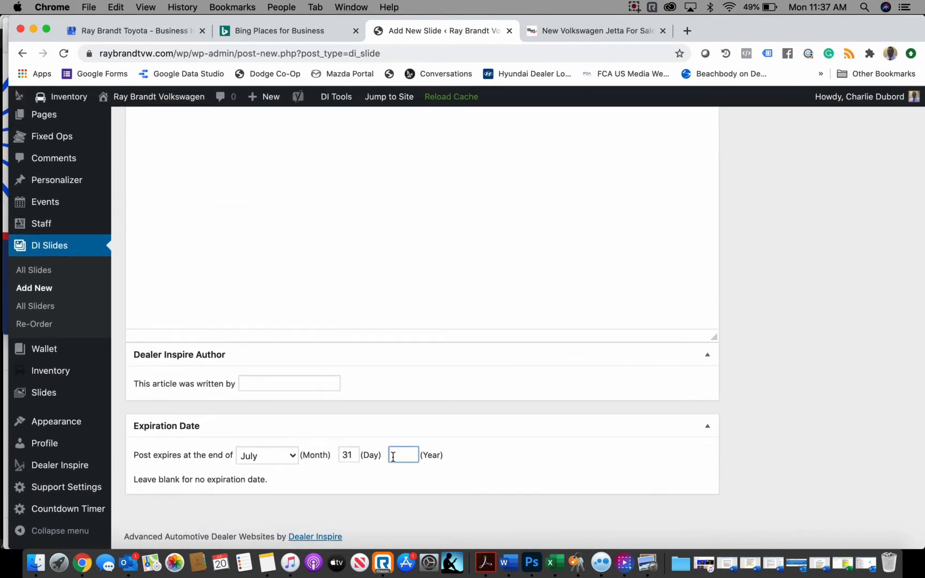
scroll(582, 342, up, 20)
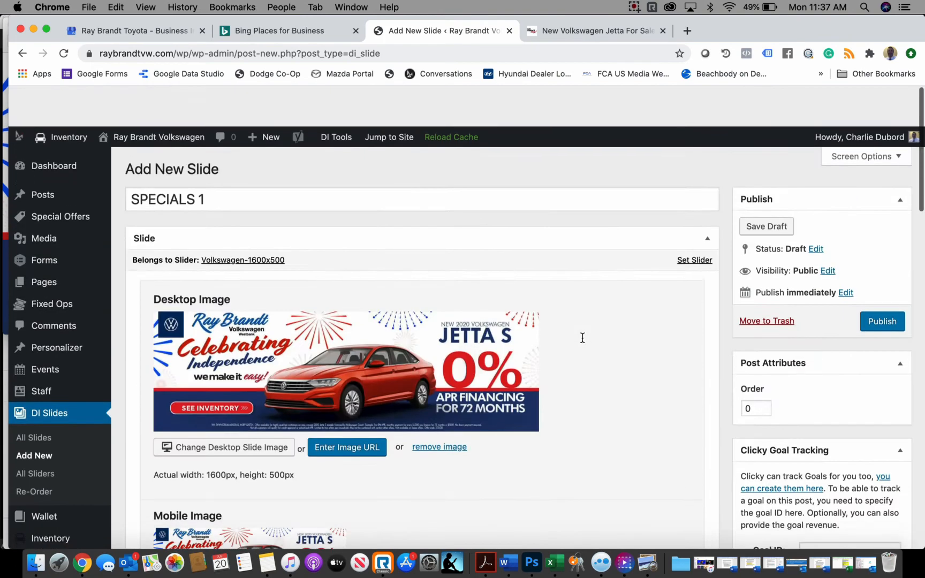
click(881, 281)
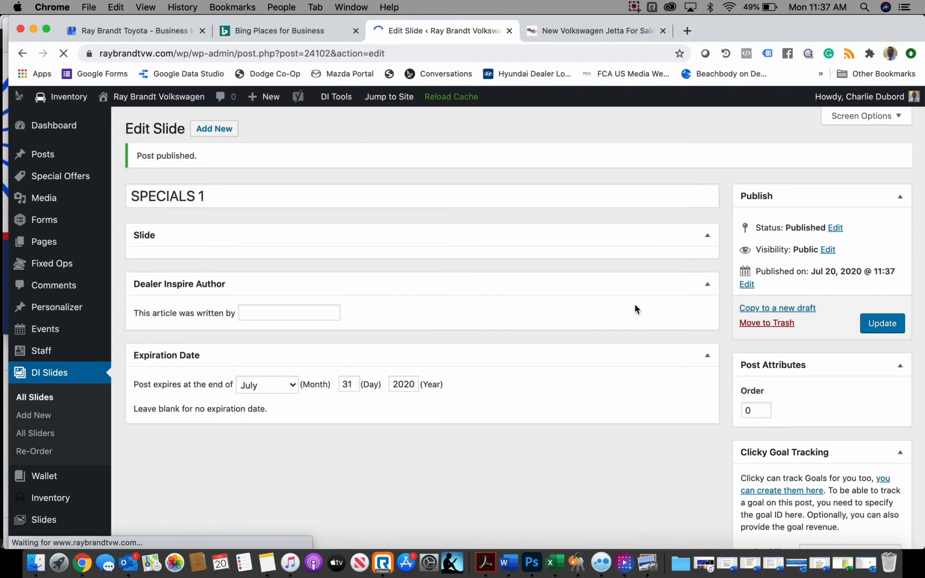
Review the published slide, copy it to a new draft, and title the copy "SPECIALS 2"
scroll(310, 365, down, 3)
scroll(321, 366, down, 15)
scroll(321, 365, up, 20)
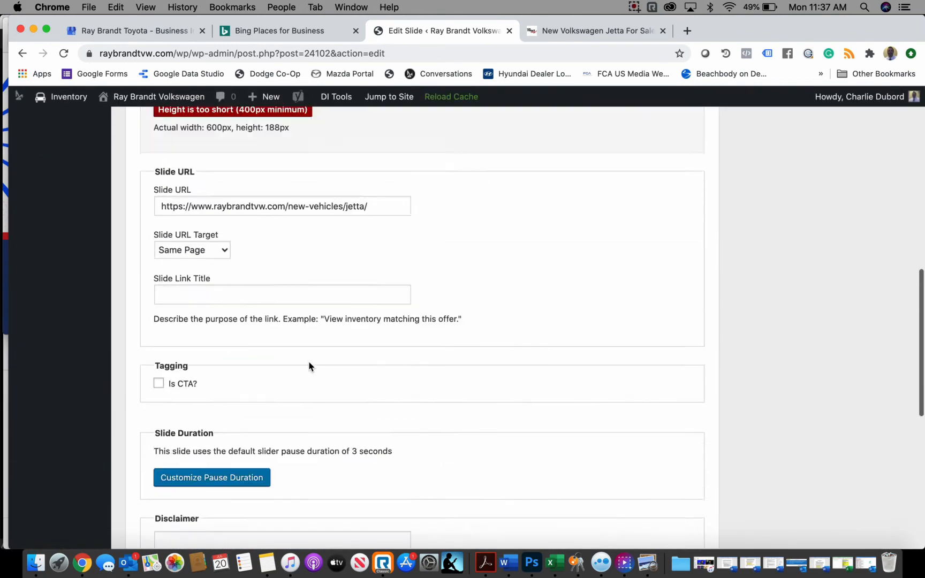
scroll(278, 240, down, 2)
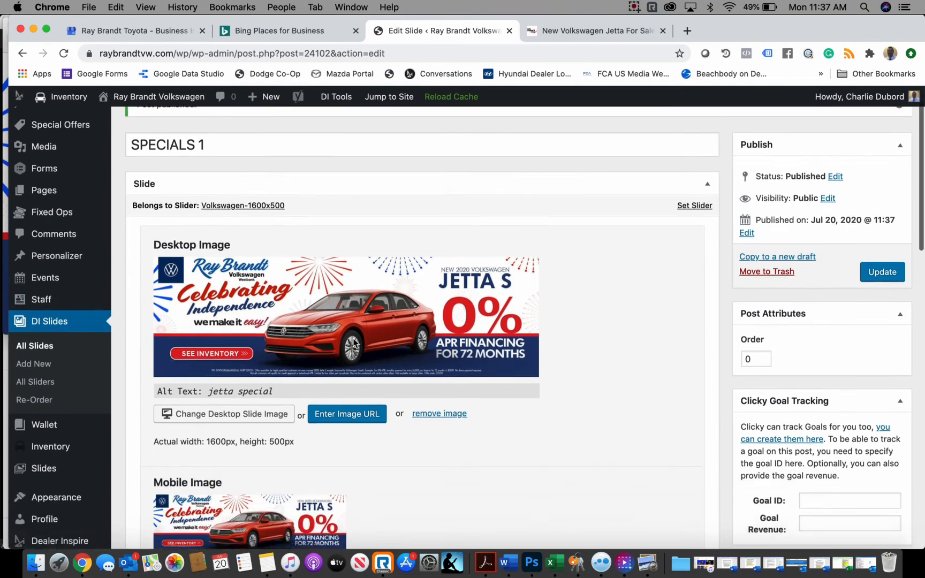
scroll(295, 225, up, 3)
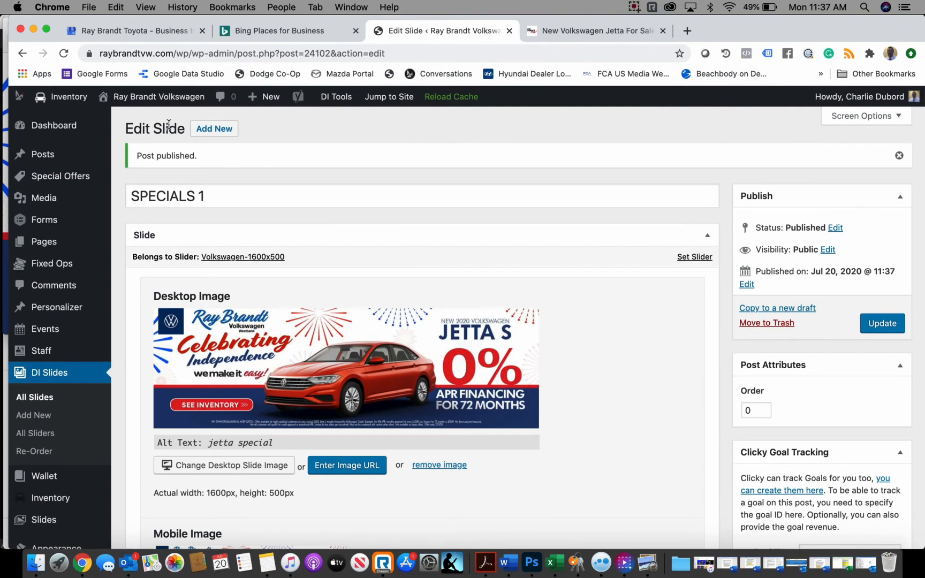
click(774, 310)
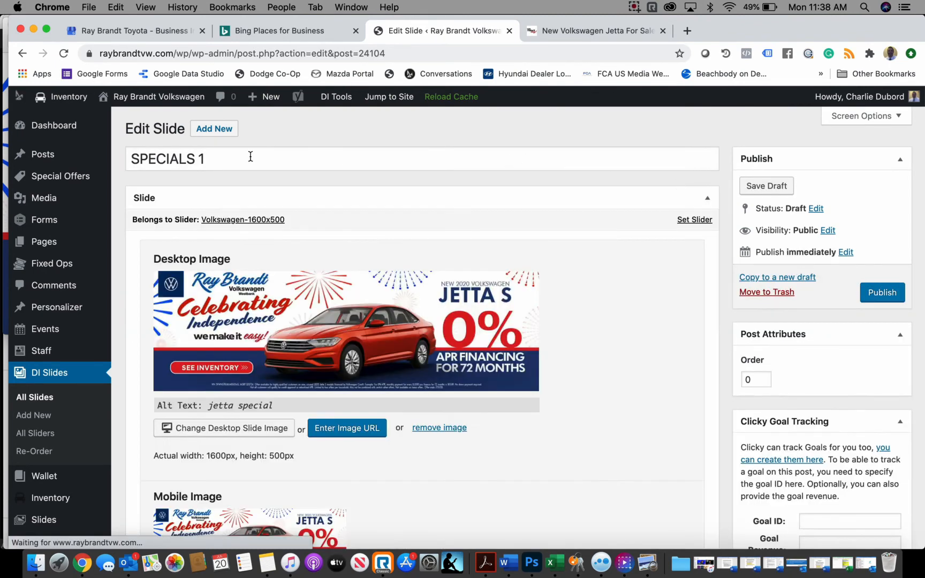
click(250, 156)
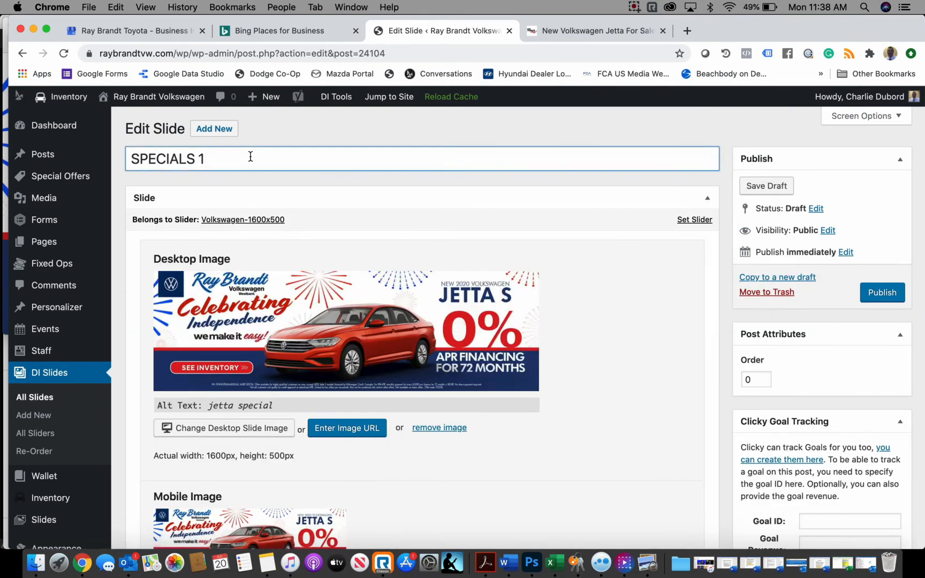
text(2)
Remove the Jetta desktop image and mobile image from the SPECIALS 2 slide
scroll(277, 236, down, 5)
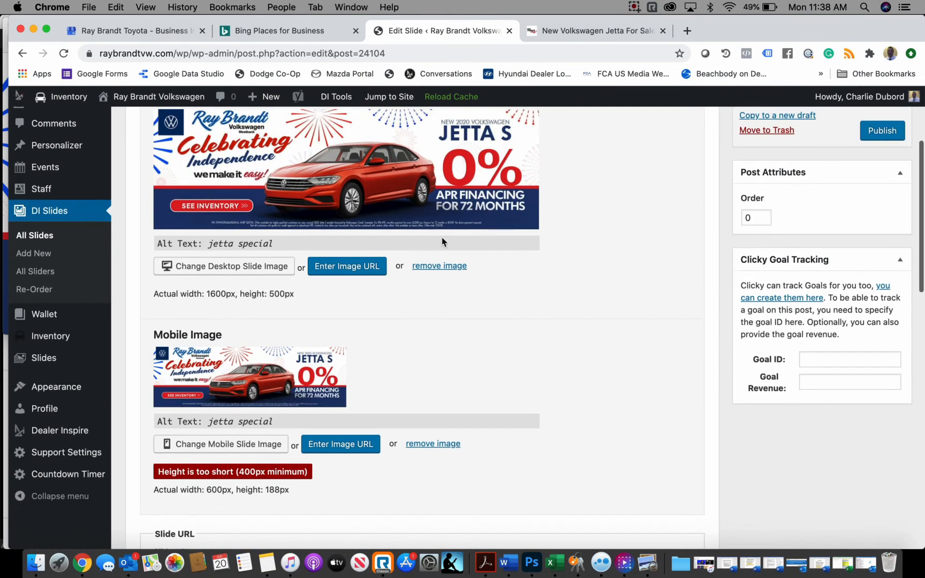
click(454, 267)
key(Return)
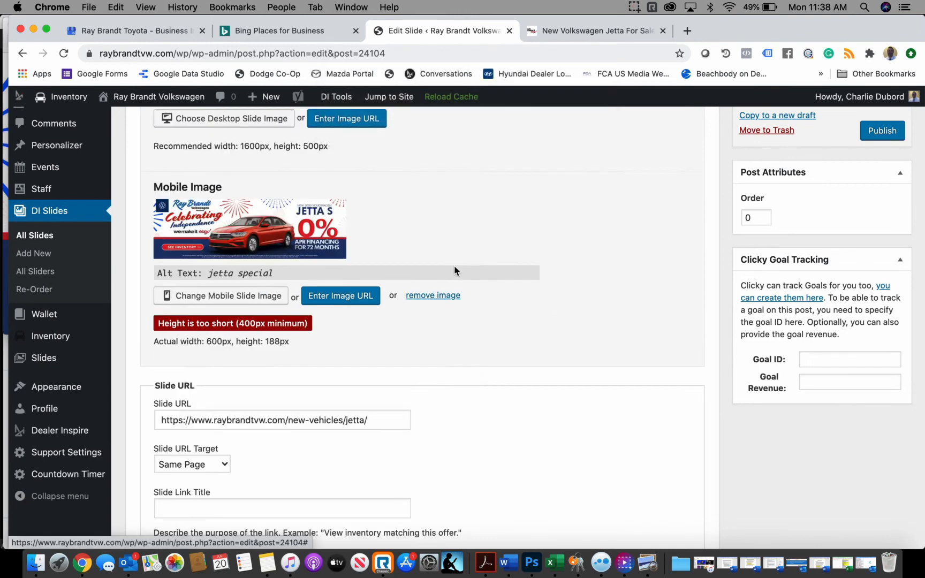
click(447, 298)
key(Return)
Use RBVWLA_July_1600x500_Passat1.jpg from the media library as the SPECIALS 2 slide's desktop image
scroll(452, 301, up, 3)
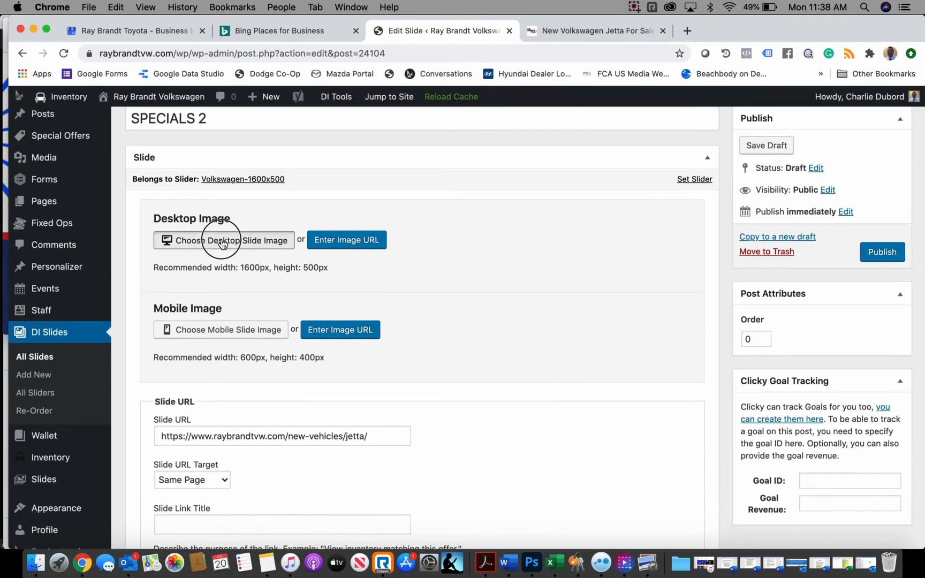
click(224, 241)
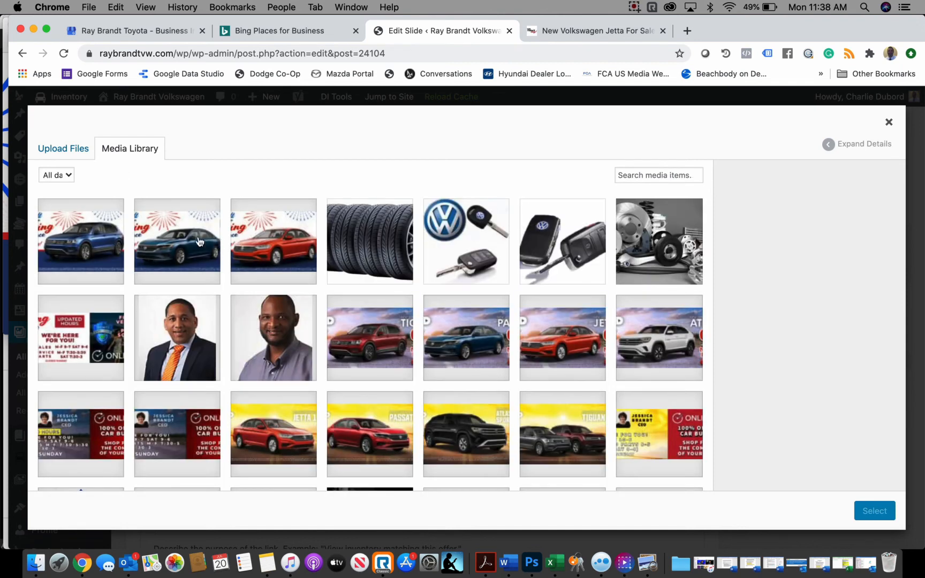
click(185, 240)
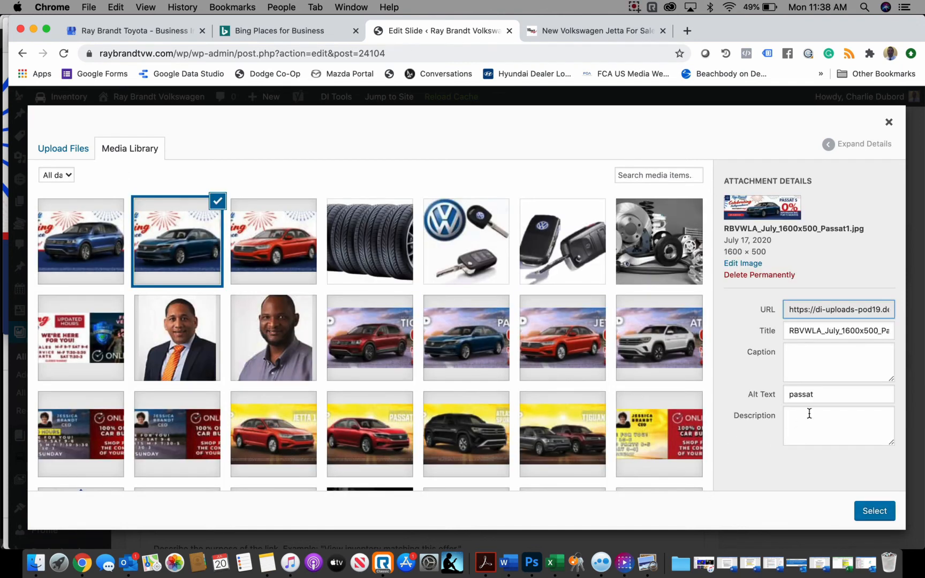
click(873, 519)
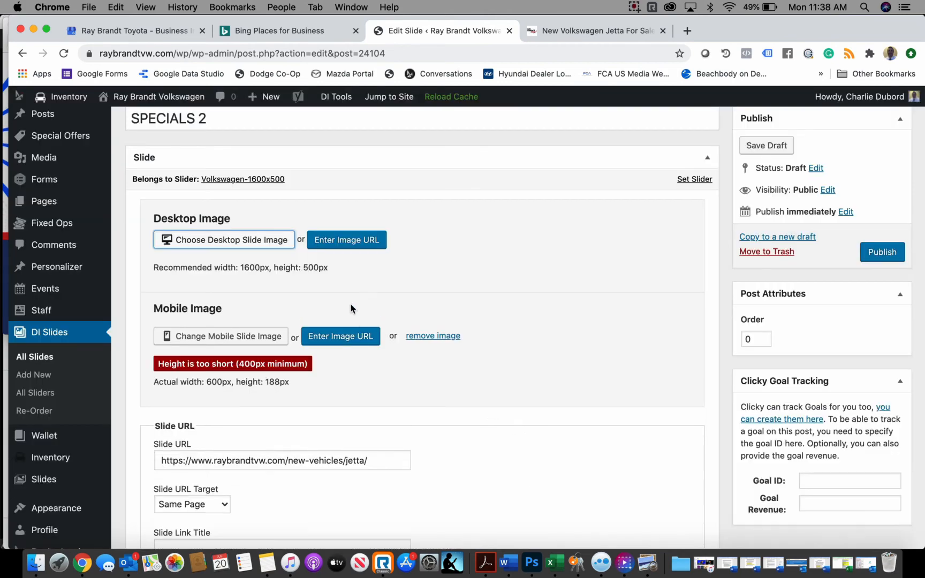
Check the SPECIALS 2 slide's URL and open the new Passat inventory page on the live site for its link
scroll(384, 341, down, 6)
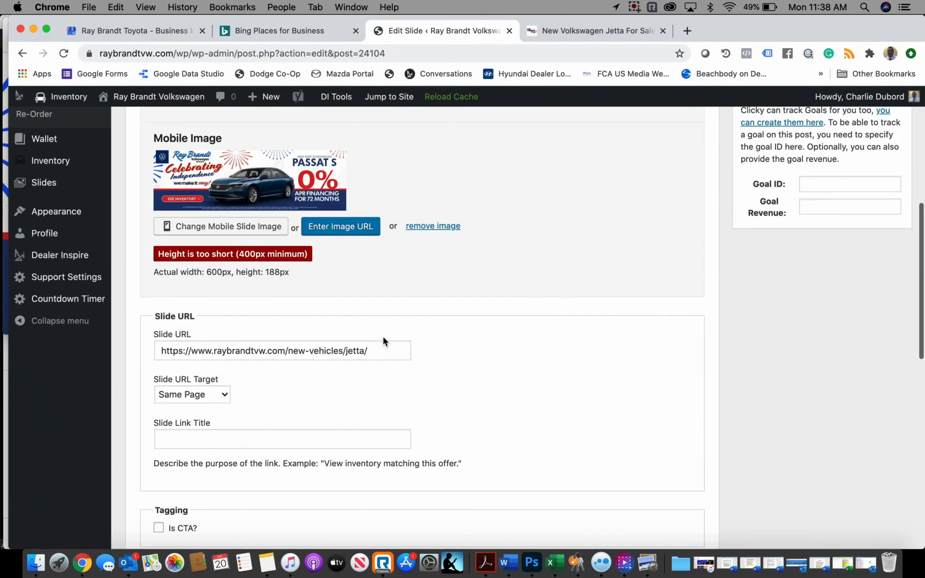
click(364, 349)
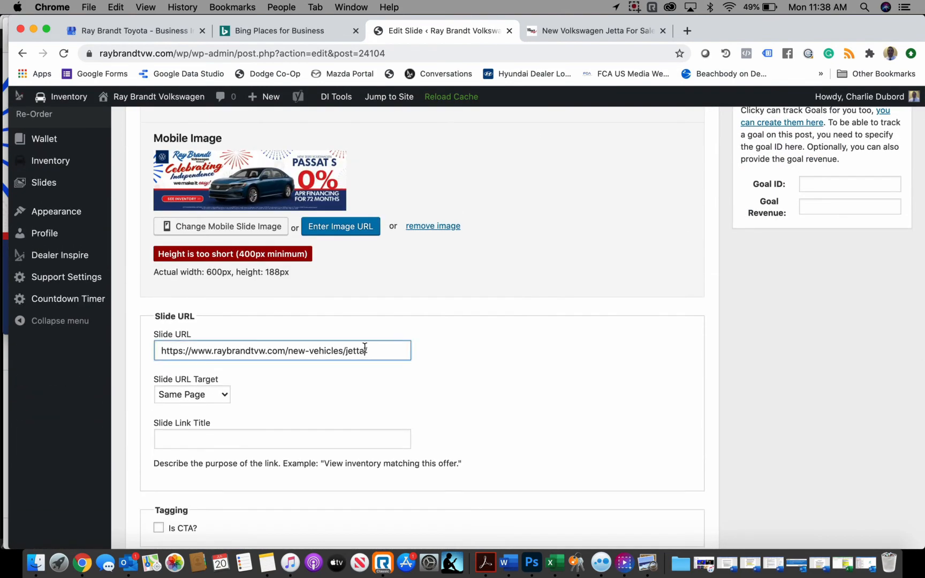
click(595, 33)
mouse_move(329, 186)
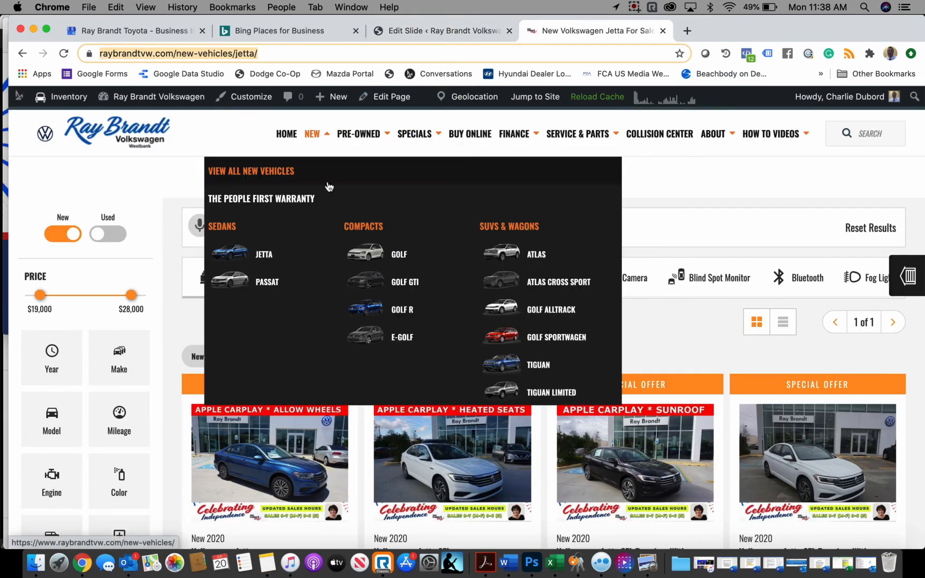
click(272, 283)
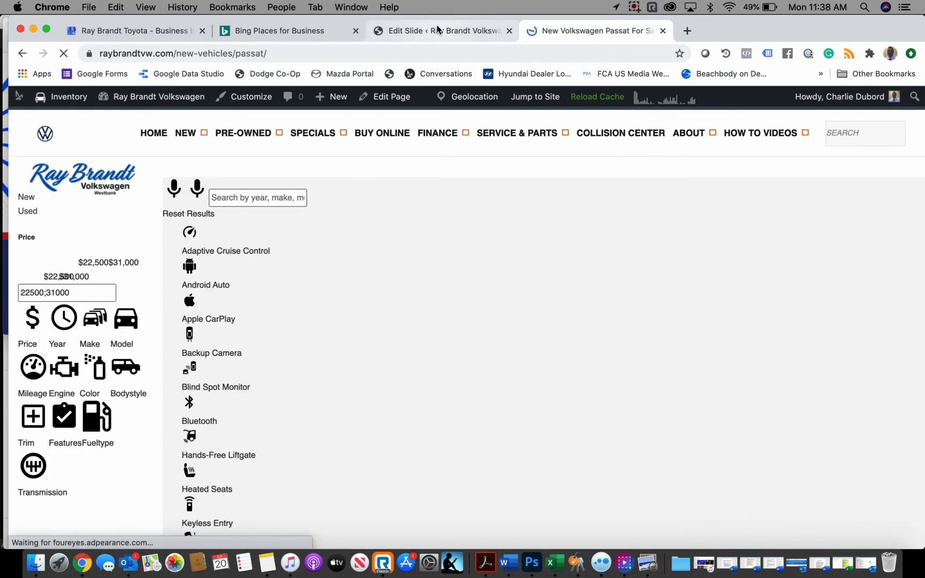
Point the SPECIALS 2 slide's URL to the new-vehicles/passat page and check the slide's expiration date
click(441, 33)
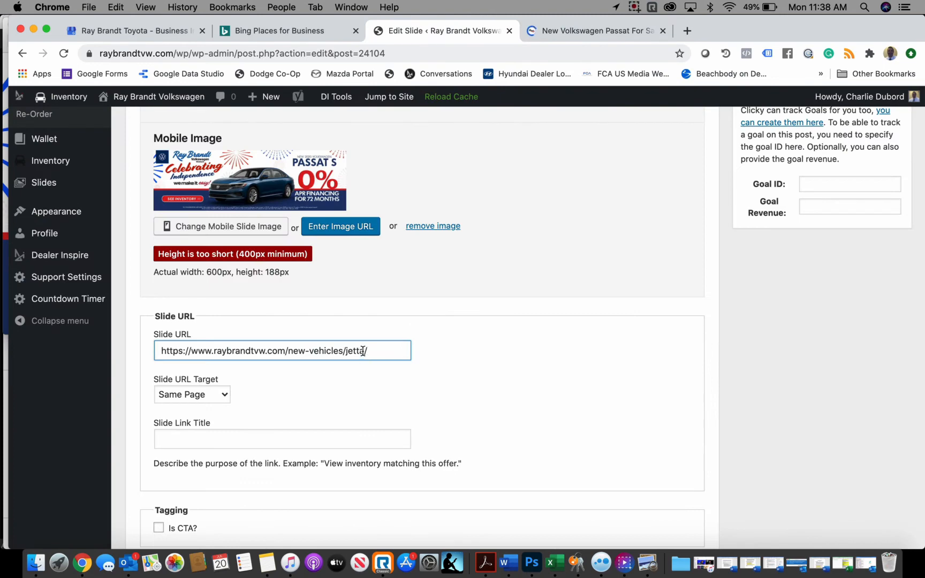
click(364, 351)
key(BackSpace)
text(passa)
scroll(397, 388, down, 10)
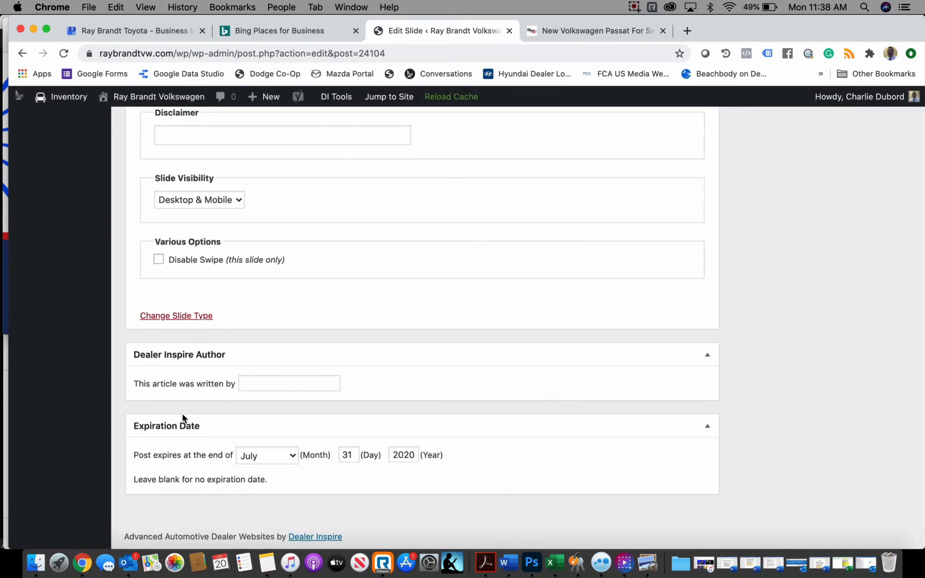
scroll(328, 437, up, 20)
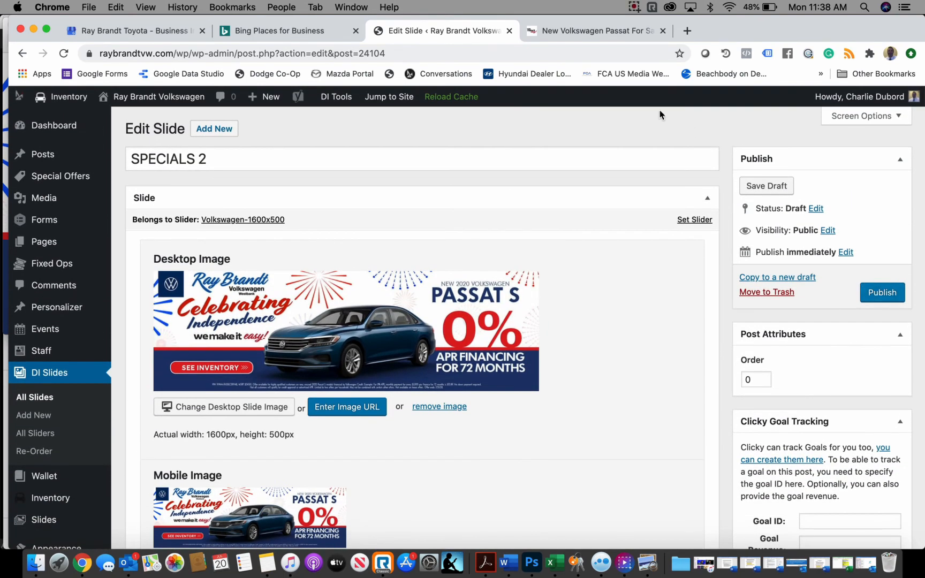
Leave the SPECIALS 2 draft without saving its changes and return to the list of all slides
click(35, 399)
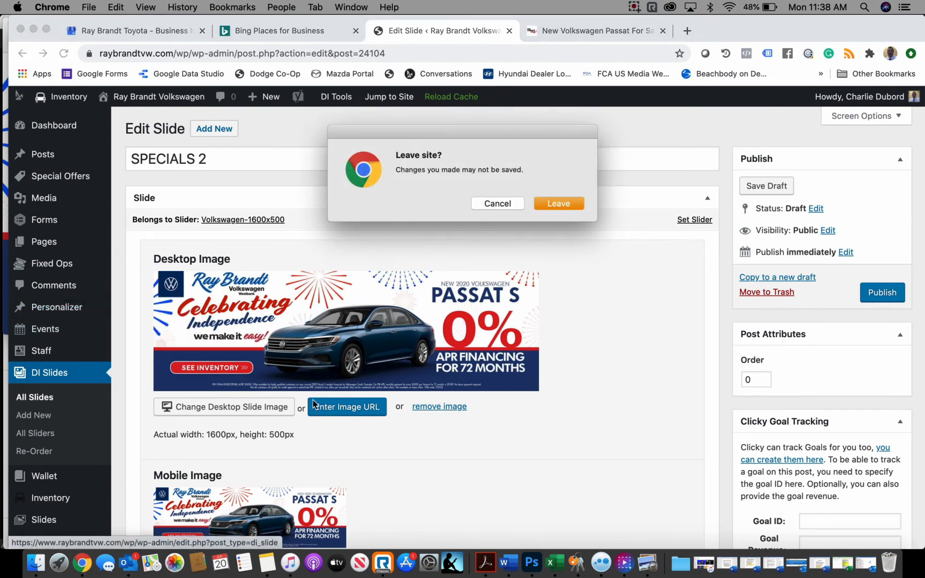
key(Return)
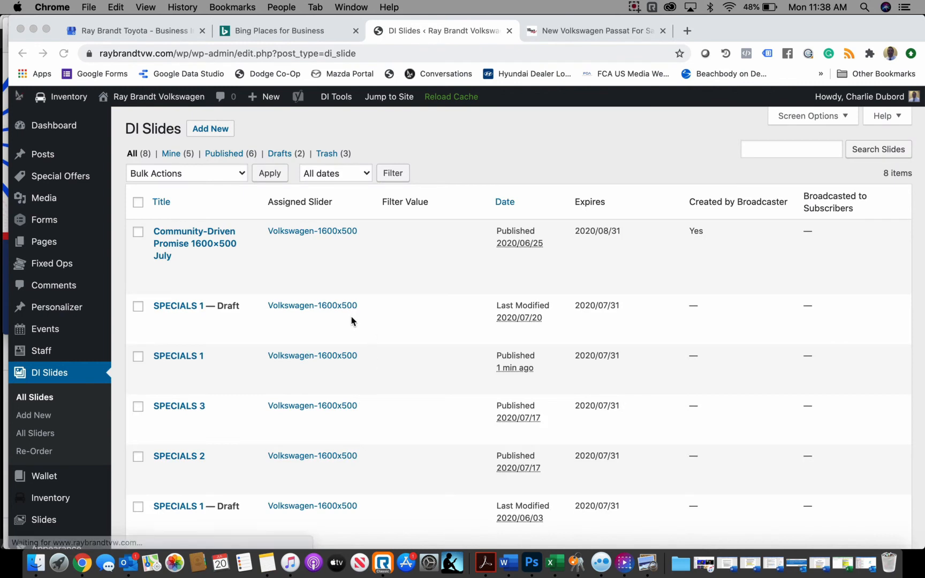
scroll(164, 356, down, 3)
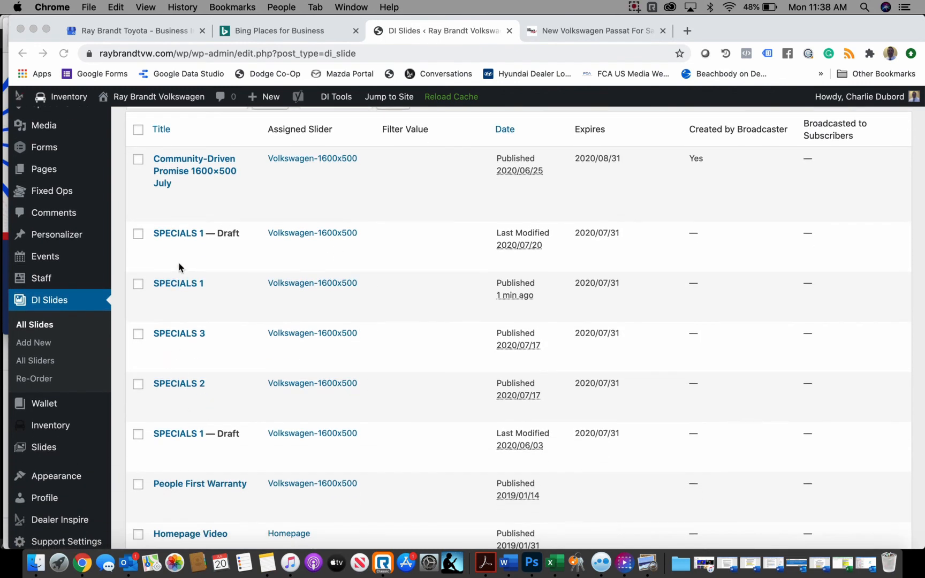
Move the SPECIALS 1 draft modified on 2020/07/20 and the just-published SPECIALS 1 slide to the trash
click(136, 233)
click(140, 235)
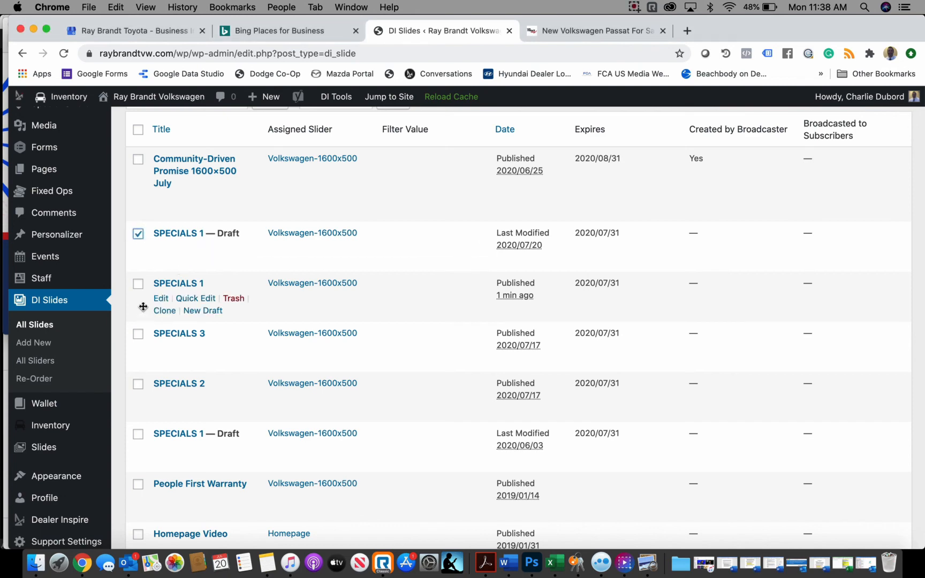
click(138, 283)
scroll(259, 259, up, 3)
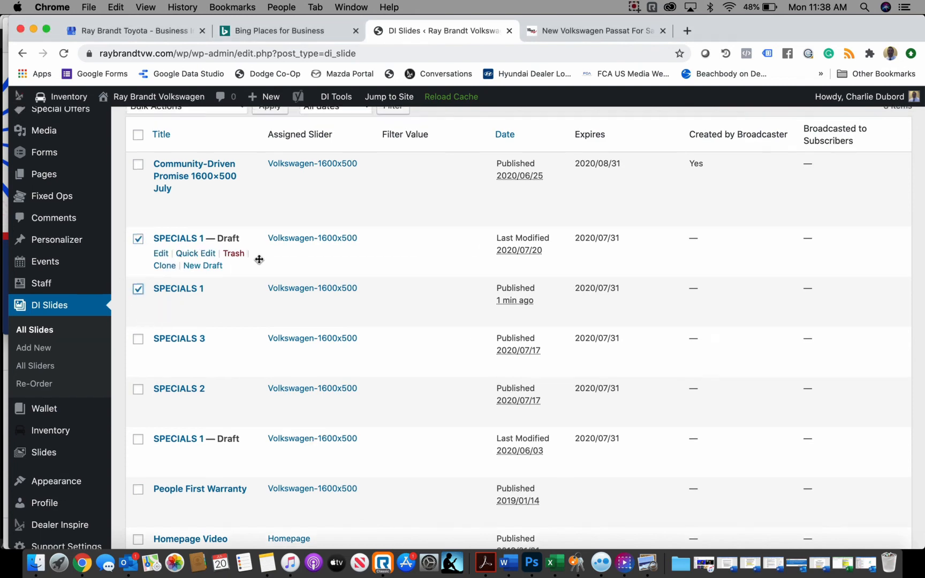
click(229, 174)
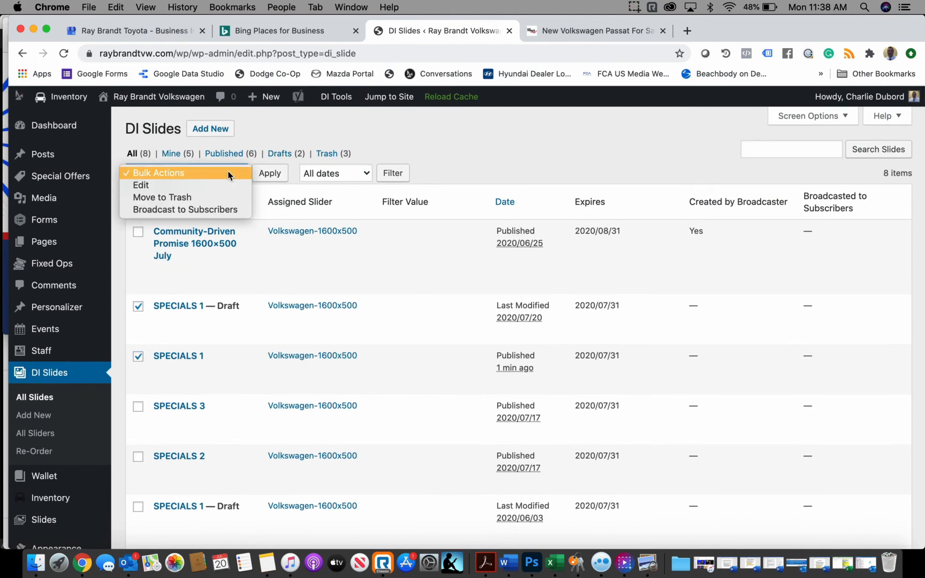
click(222, 198)
click(269, 173)
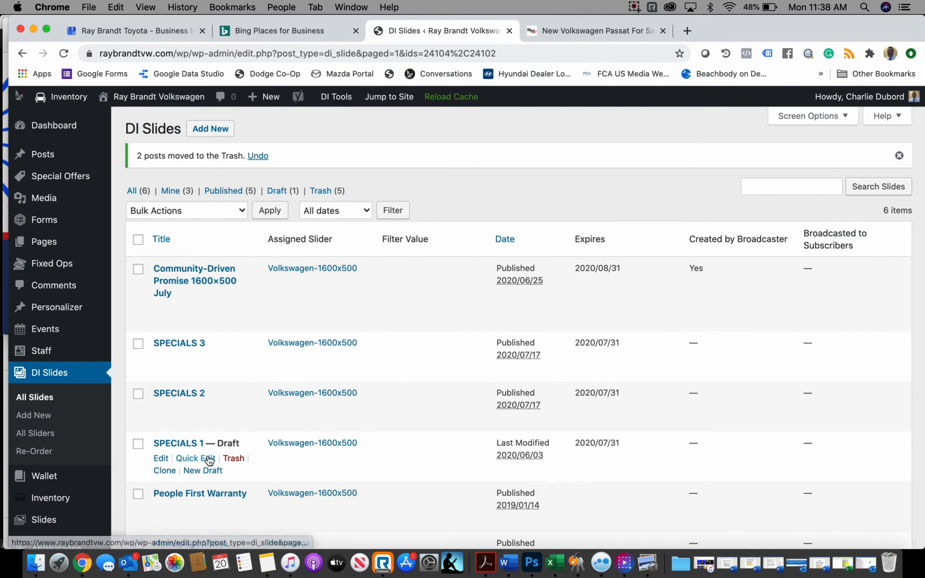
Quick-edit the remaining SPECIALS 1 draft, set its status to Published, and update it
click(204, 456)
scroll(621, 283, down, 5)
click(621, 303)
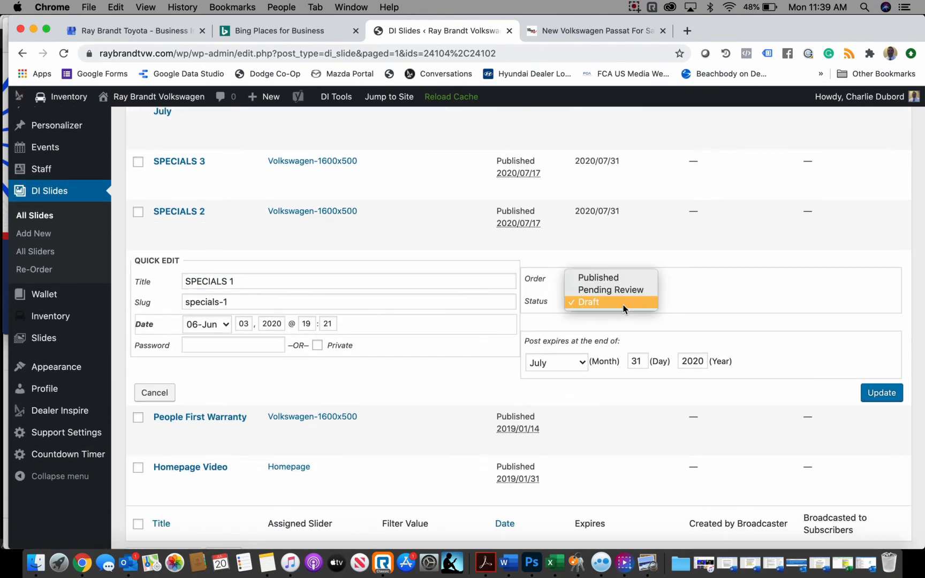
click(615, 275)
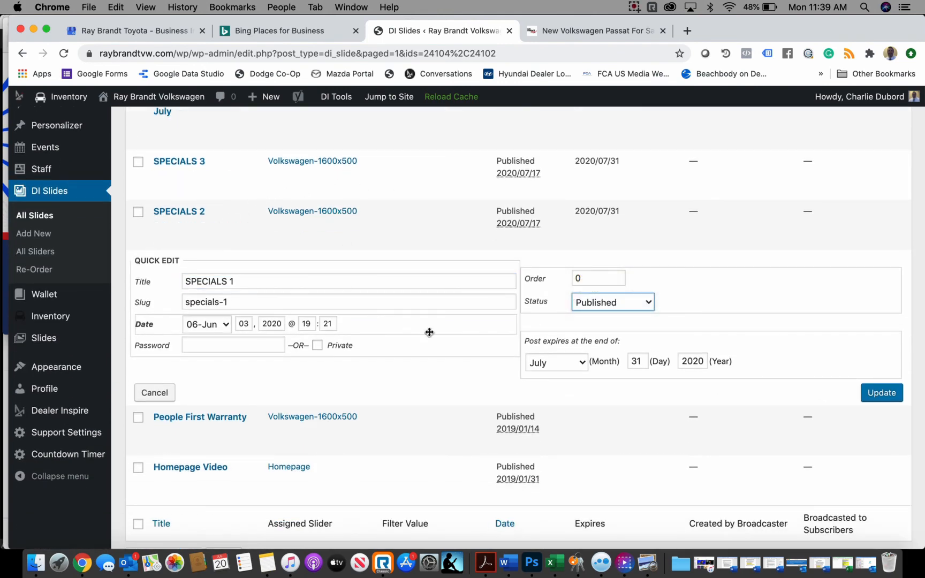
click(629, 303)
click(692, 300)
click(882, 400)
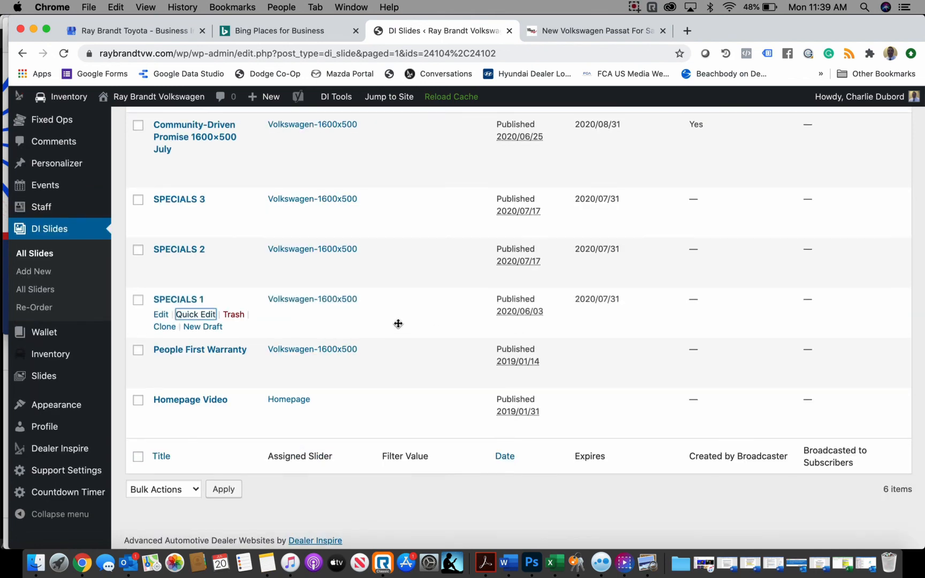
scroll(398, 323, up, 3)
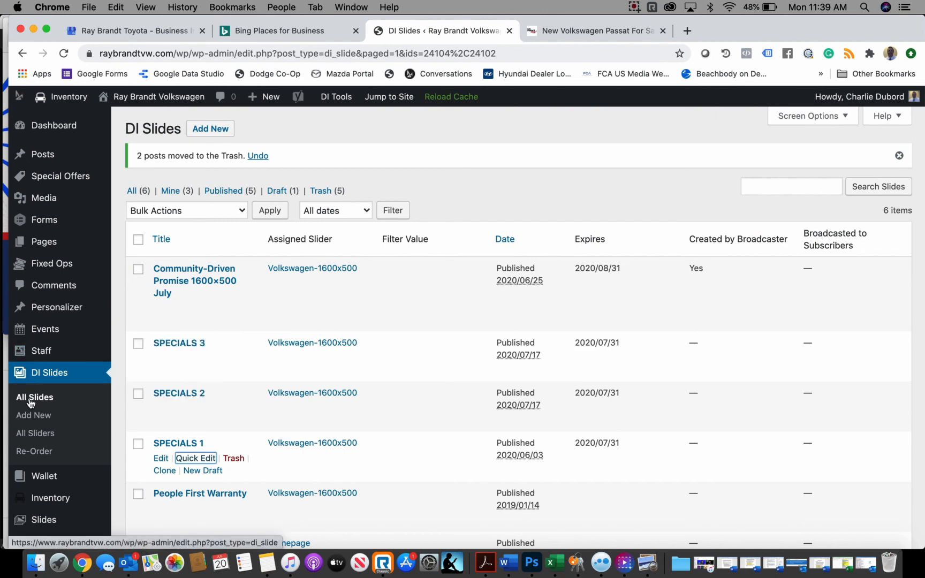
Review the slider on the live Ray Brandt Volkswagen homepage and return to the slides list
click(587, 31)
scroll(526, 305, down, 10)
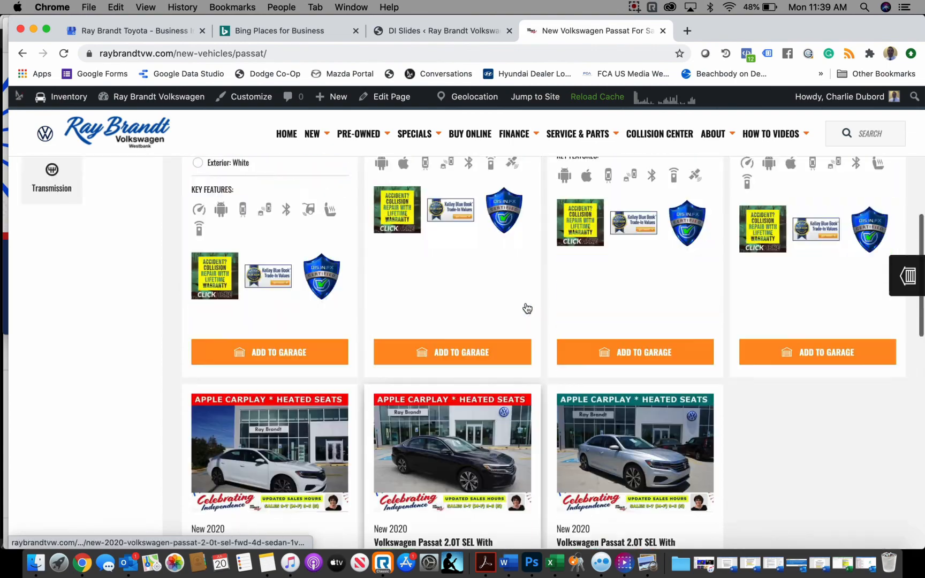
scroll(527, 309, up, 10)
click(287, 135)
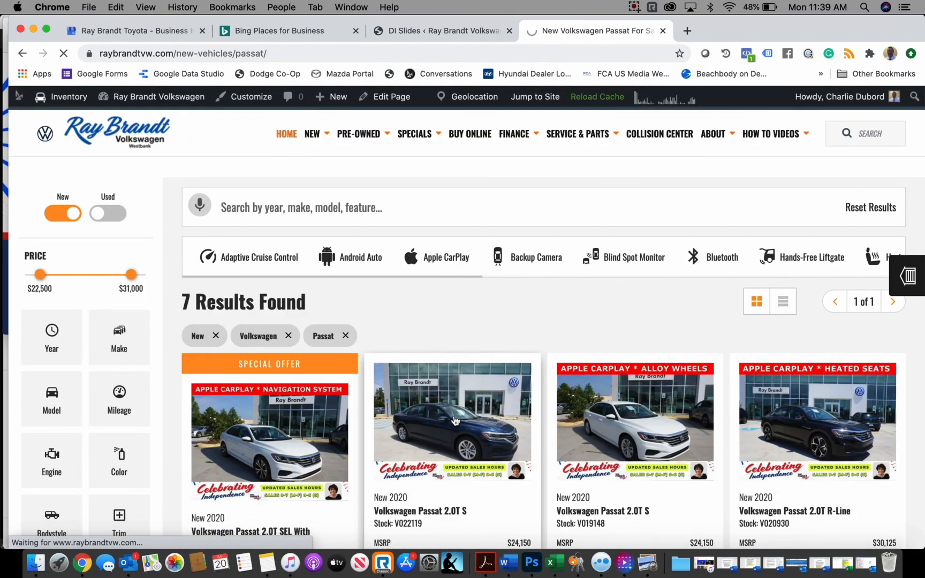
scroll(519, 421, down, 15)
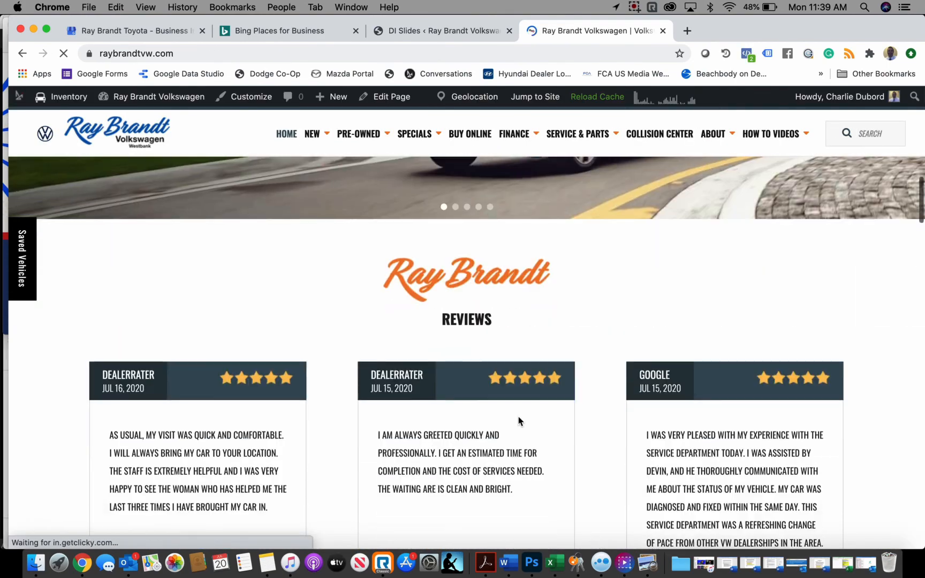
scroll(518, 422, up, 4)
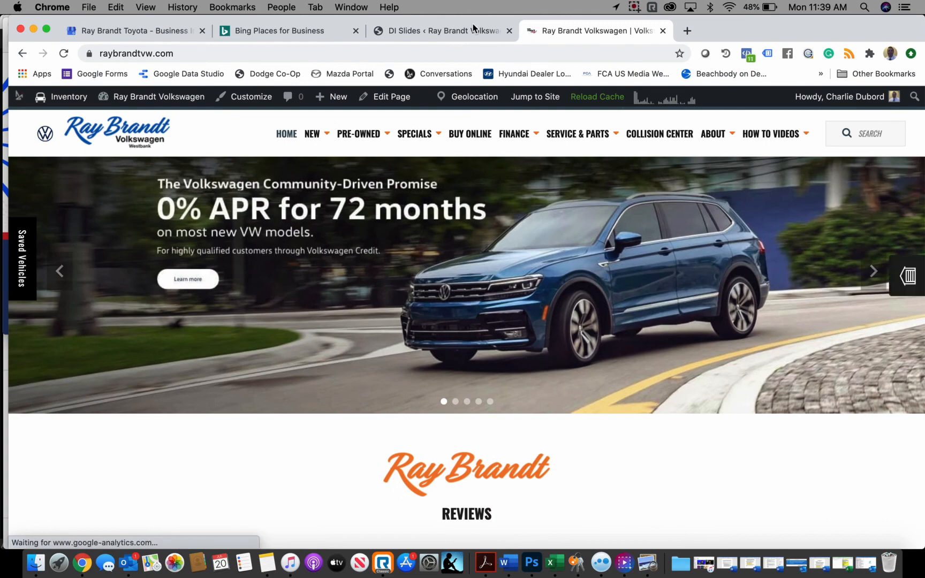
click(455, 31)
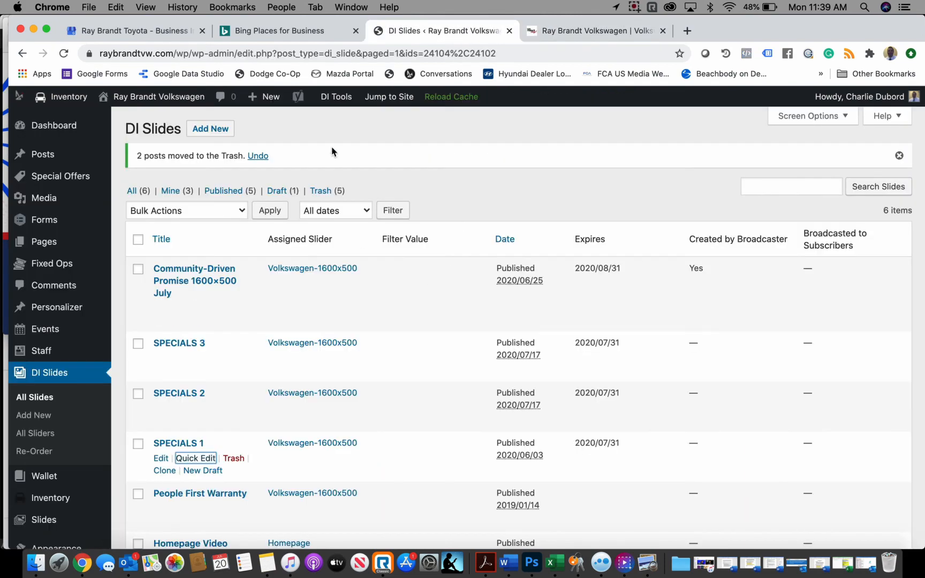
click(635, 7)
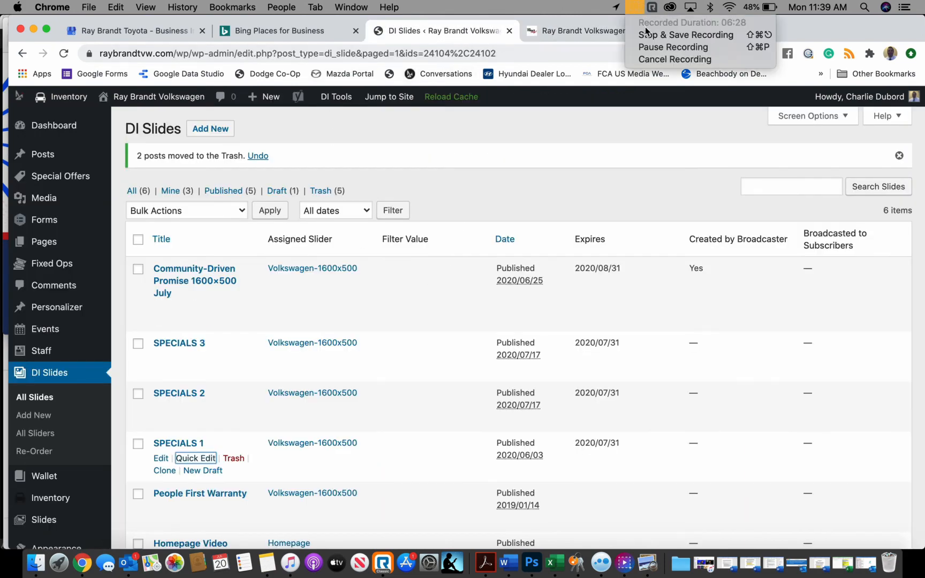